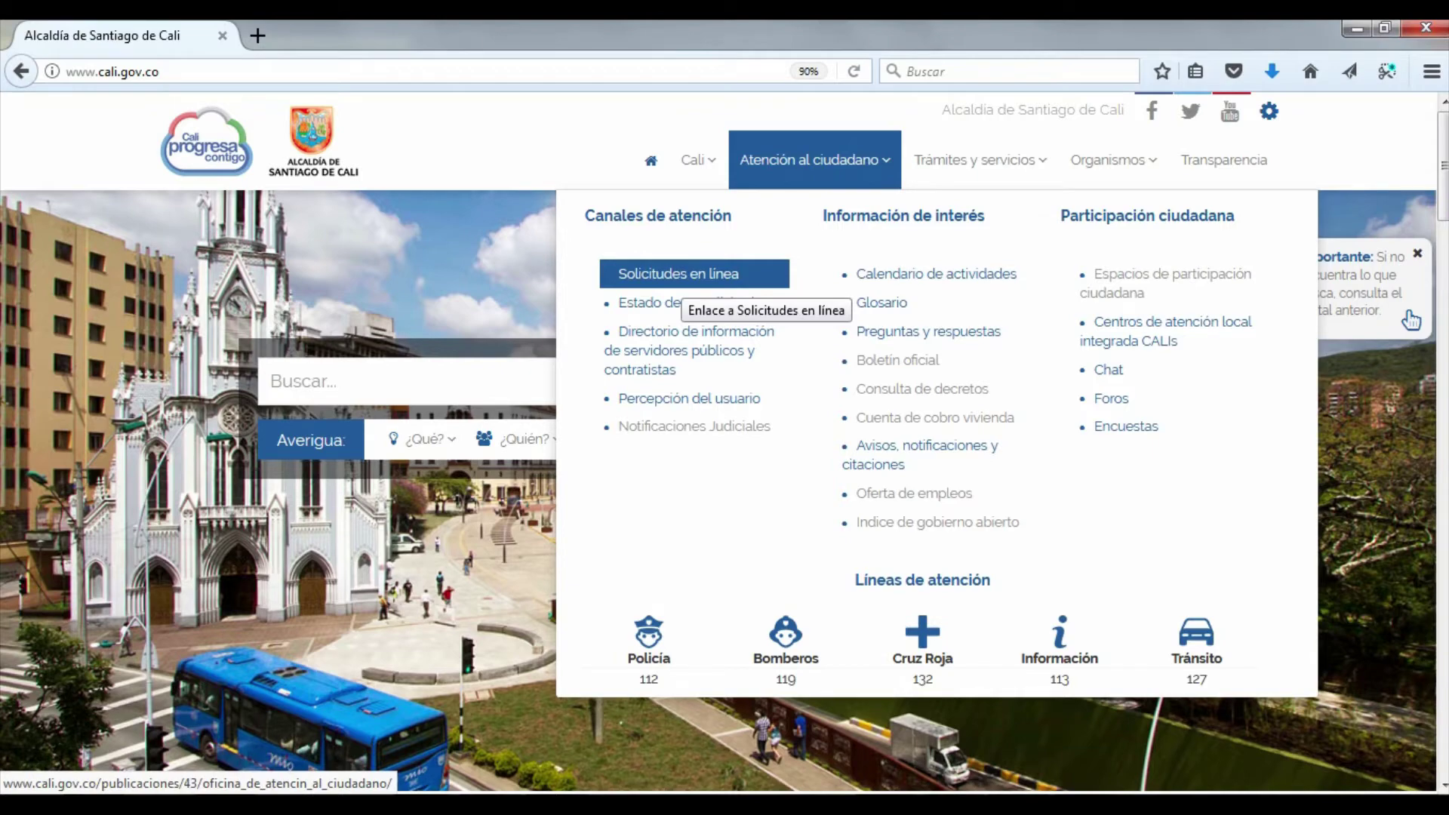
Go to the 'Solicitudes en línea' page and bring the Paso 1 identification form into view
{"action": "left_click", "coordinate": [694, 274]}
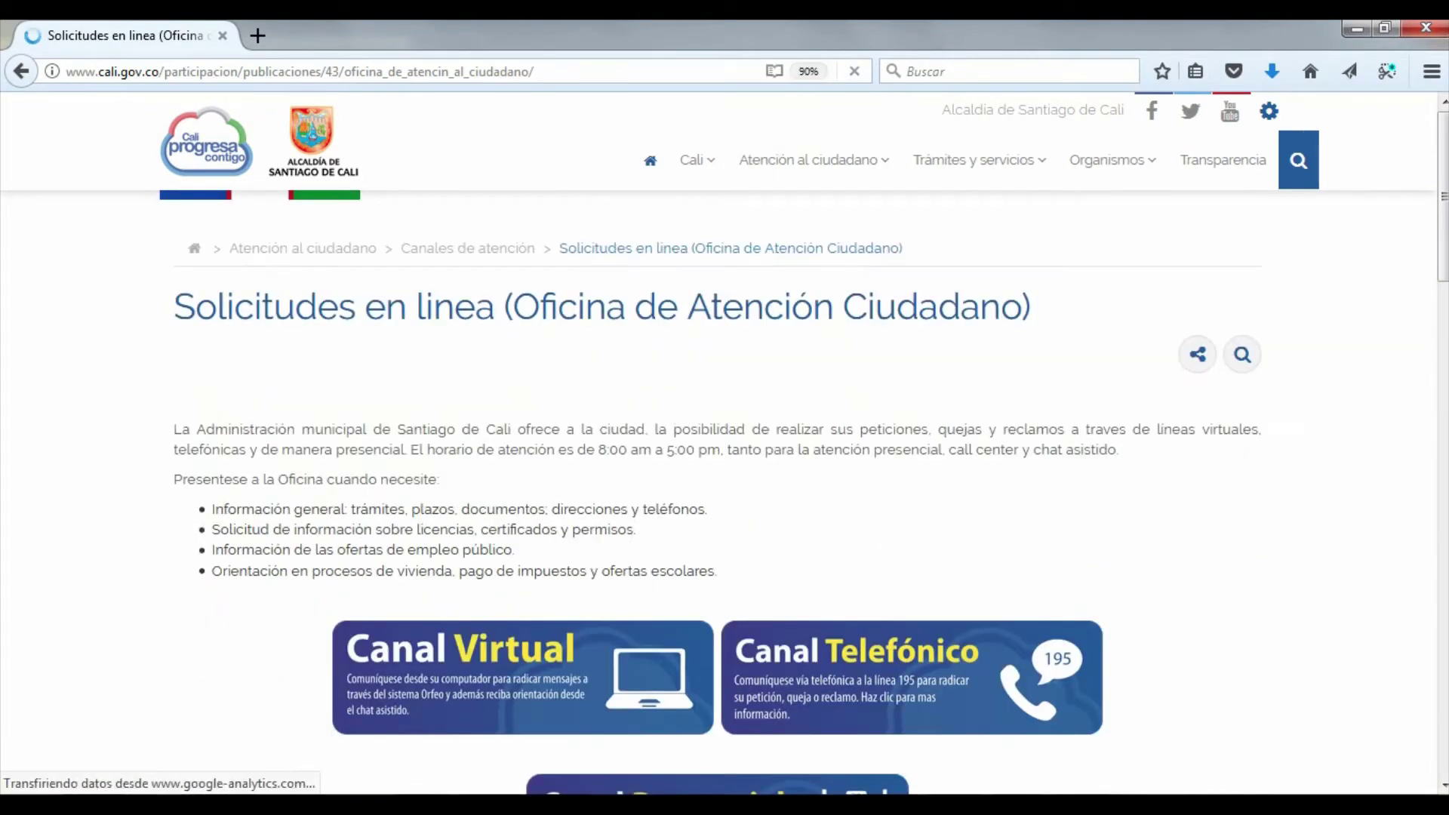
{"action": "scroll", "coordinate": [725, 476], "scroll_direction": "down", "scroll_amount": 8}
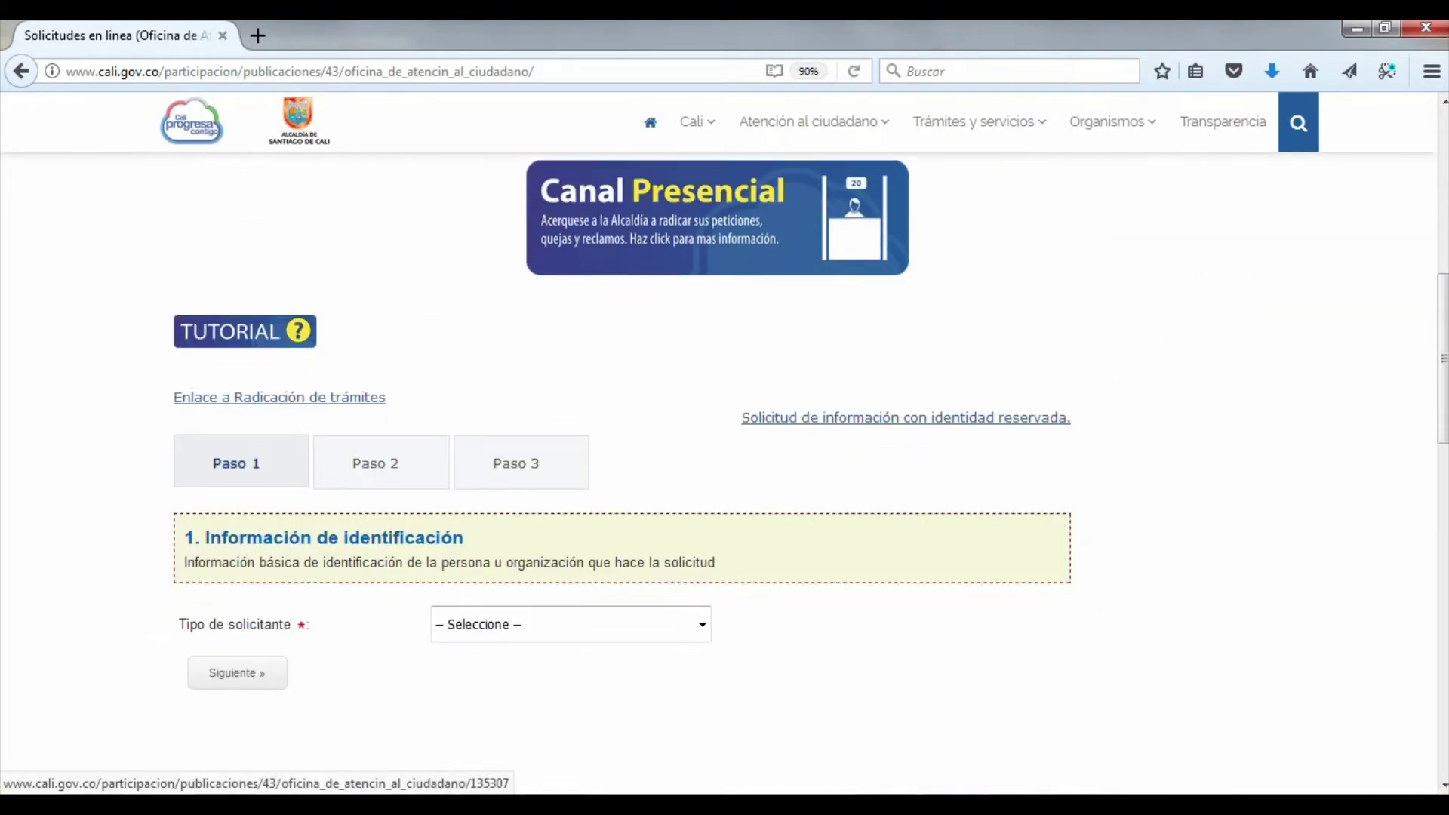
{"action": "scroll", "coordinate": [725, 475], "scroll_direction": "down", "scroll_amount": 2}
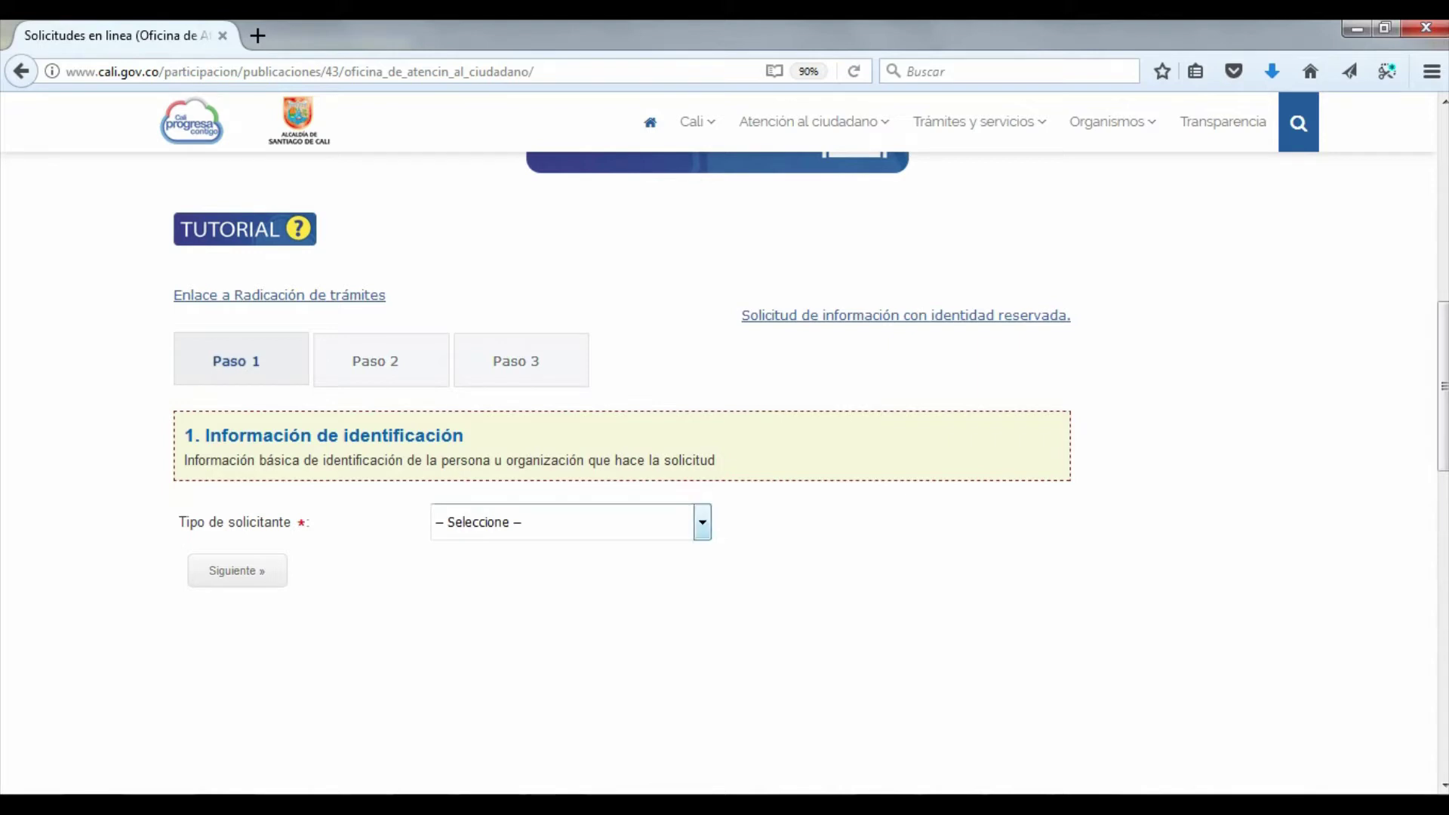
Set Tipo de solicitante to 'Persona natural' after reviewing the Persona jurídica and Apoderado options
{"action": "left_click", "coordinate": [702, 522]}
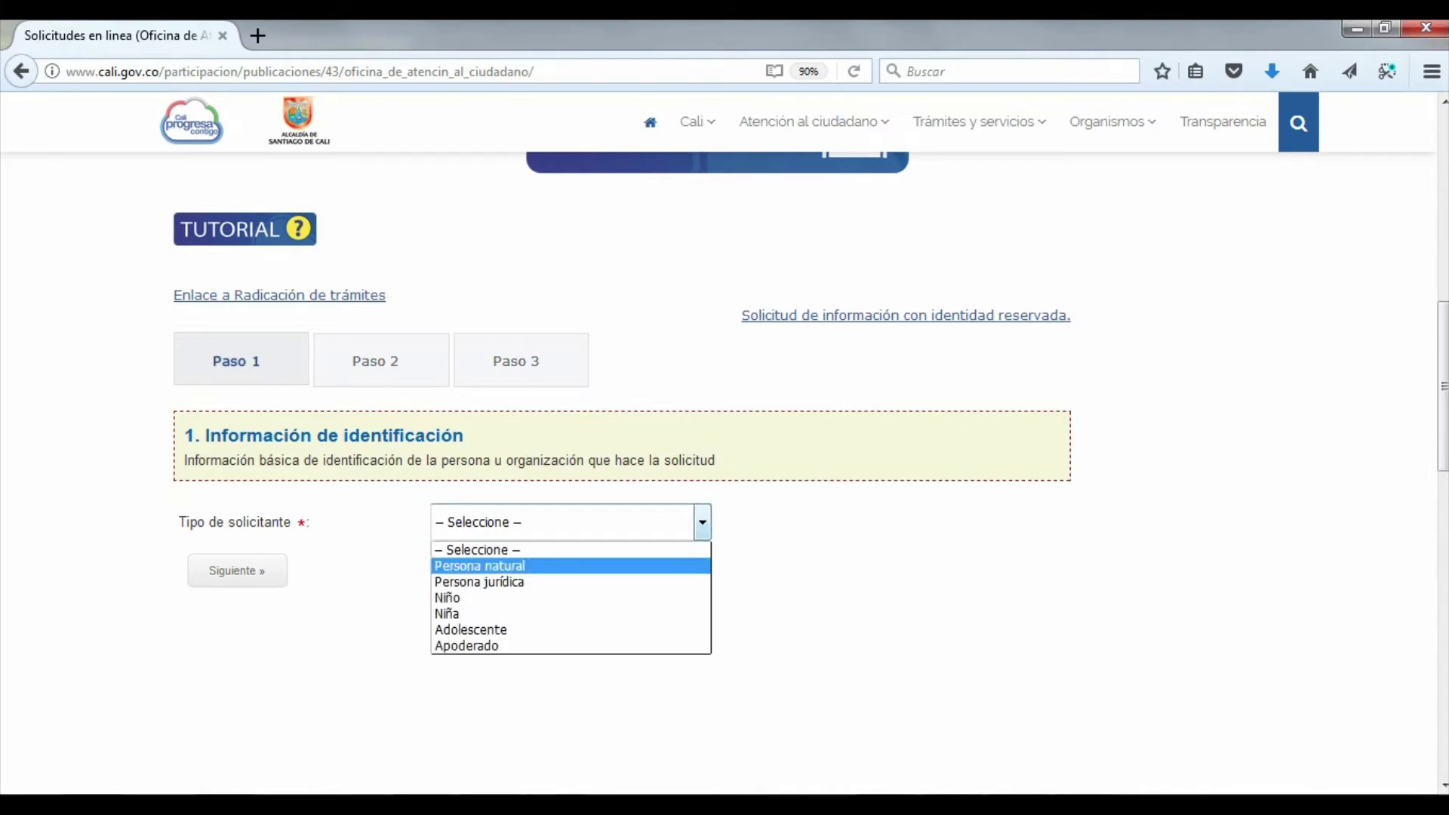
{"action": "key", "text": "Return"}
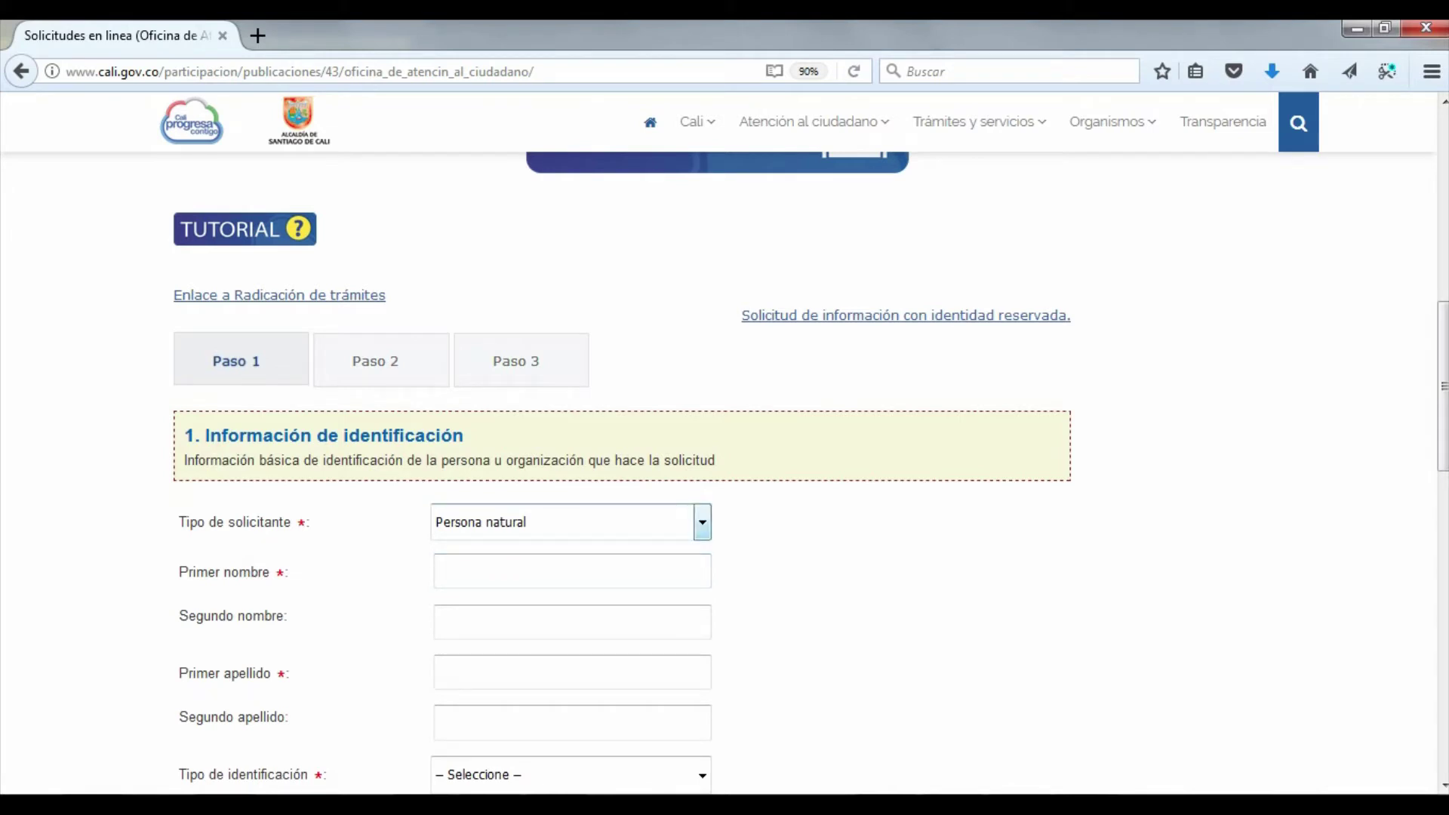
{"action": "key", "text": "alt+Down"}
{"action": "key", "text": "Down"}
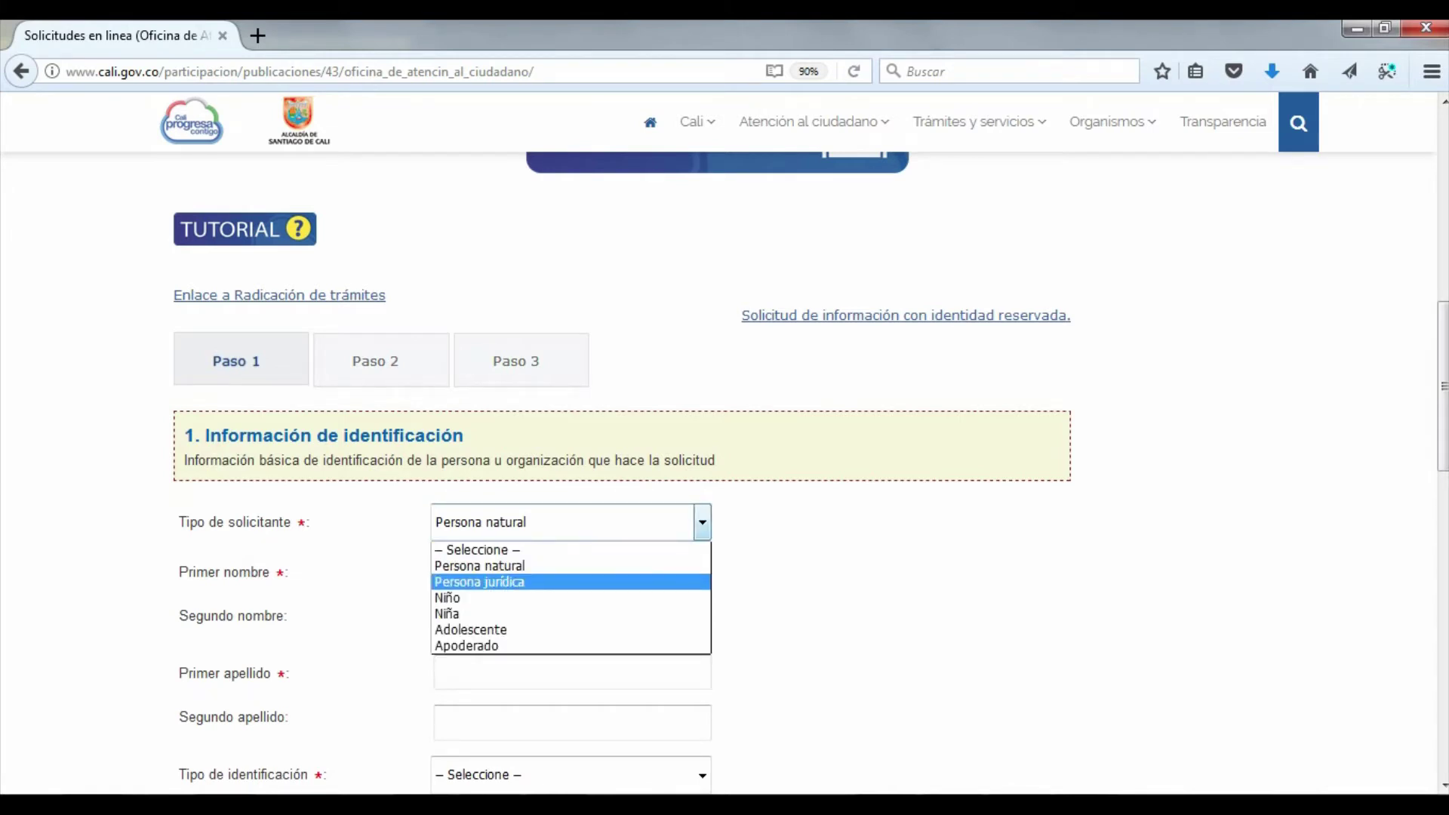
{"action": "key", "text": "Down"}
{"action": "key", "text": "Down"}
{"action": "key", "text": "Down"}
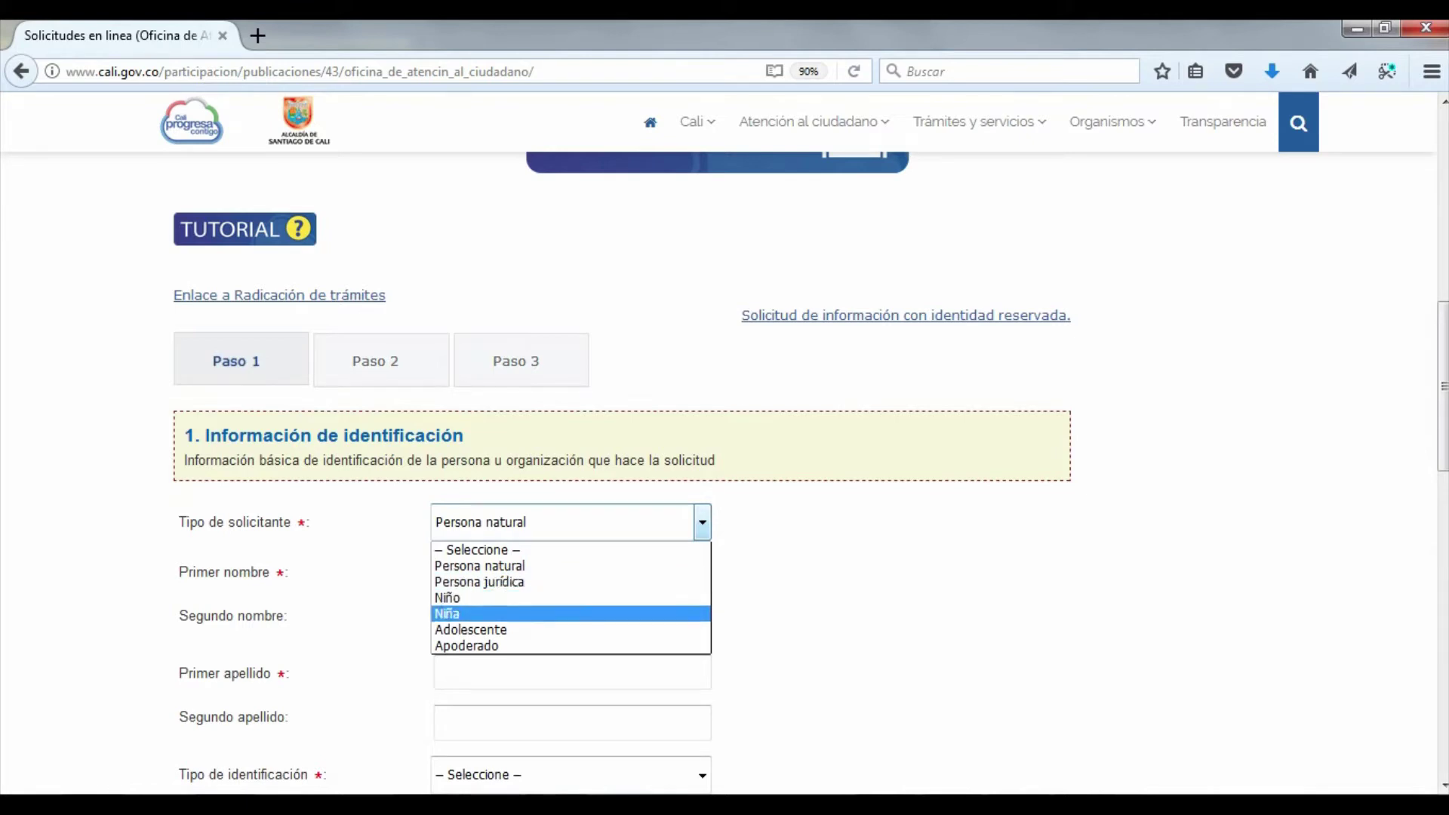
{"action": "key", "text": "Down"}
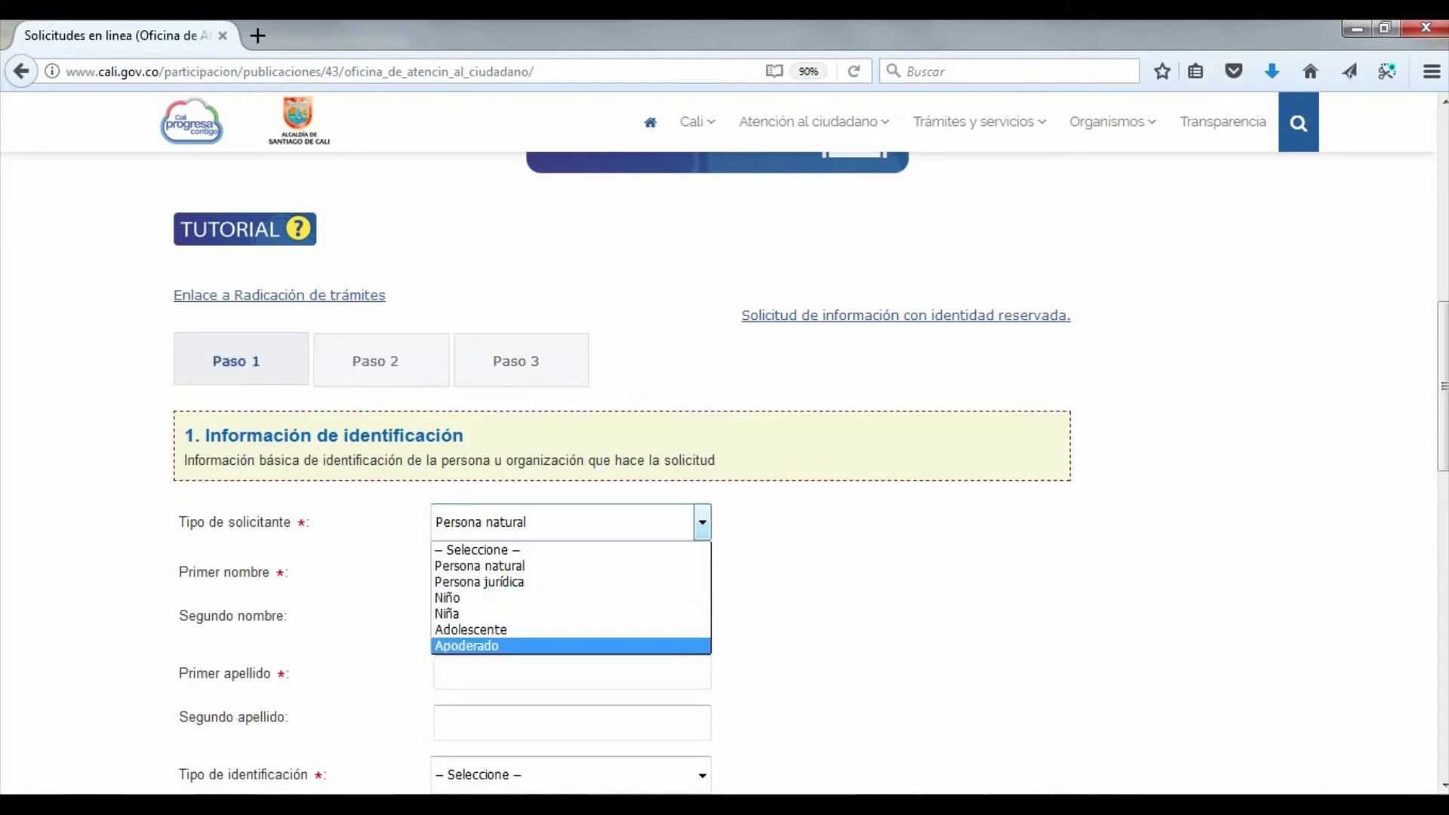
{"action": "key", "text": "Up"}
{"action": "key", "text": "Up"}
{"action": "key", "text": "Up"}
{"action": "key", "text": "Up"}
{"action": "key", "text": "Up"}
{"action": "key", "text": "Return"}
{"action": "key", "text": "Tab"}
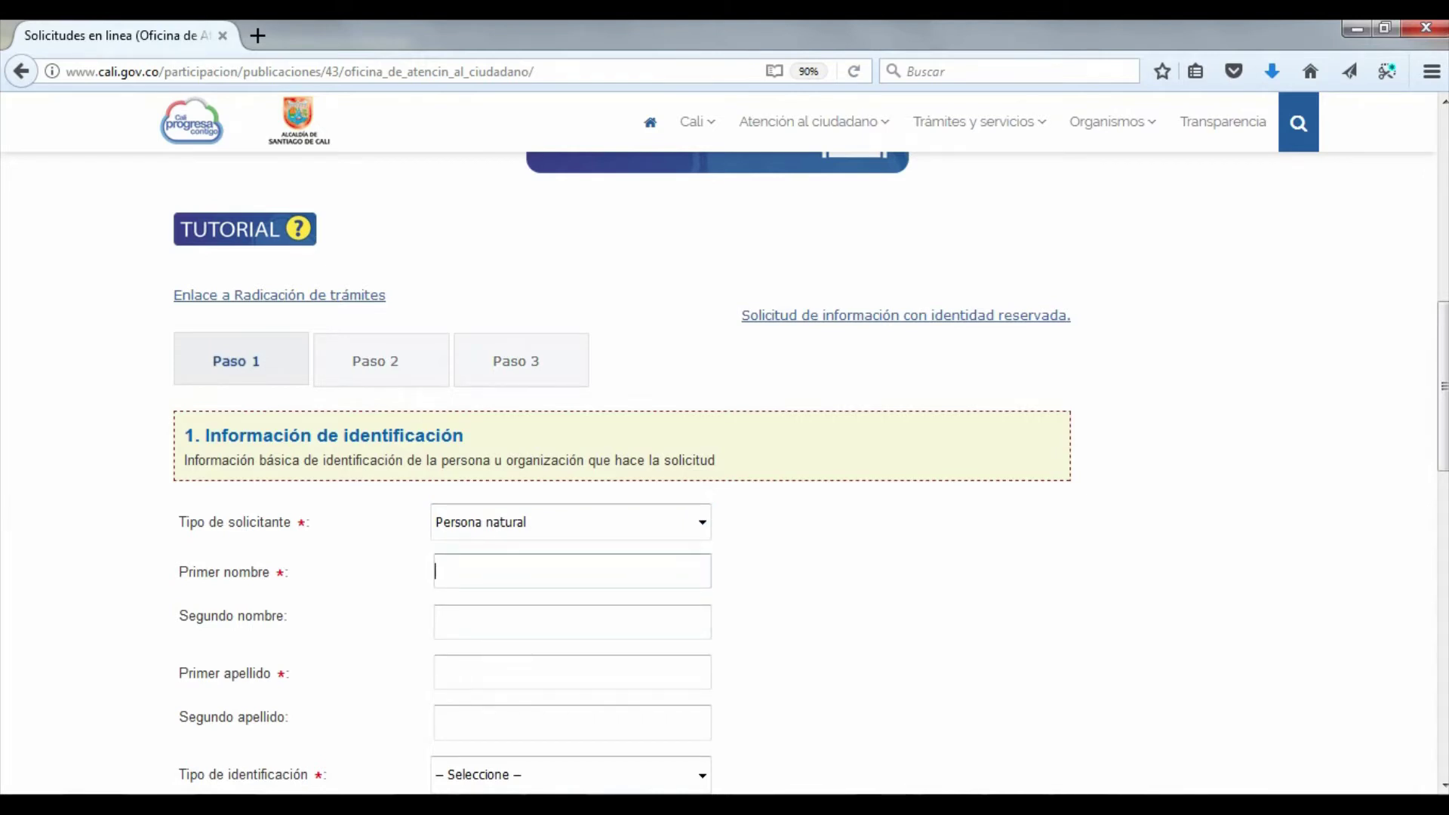
Enter the applicant's first and second names and both surnames
{"action": "left_click", "coordinate": [436, 622]}
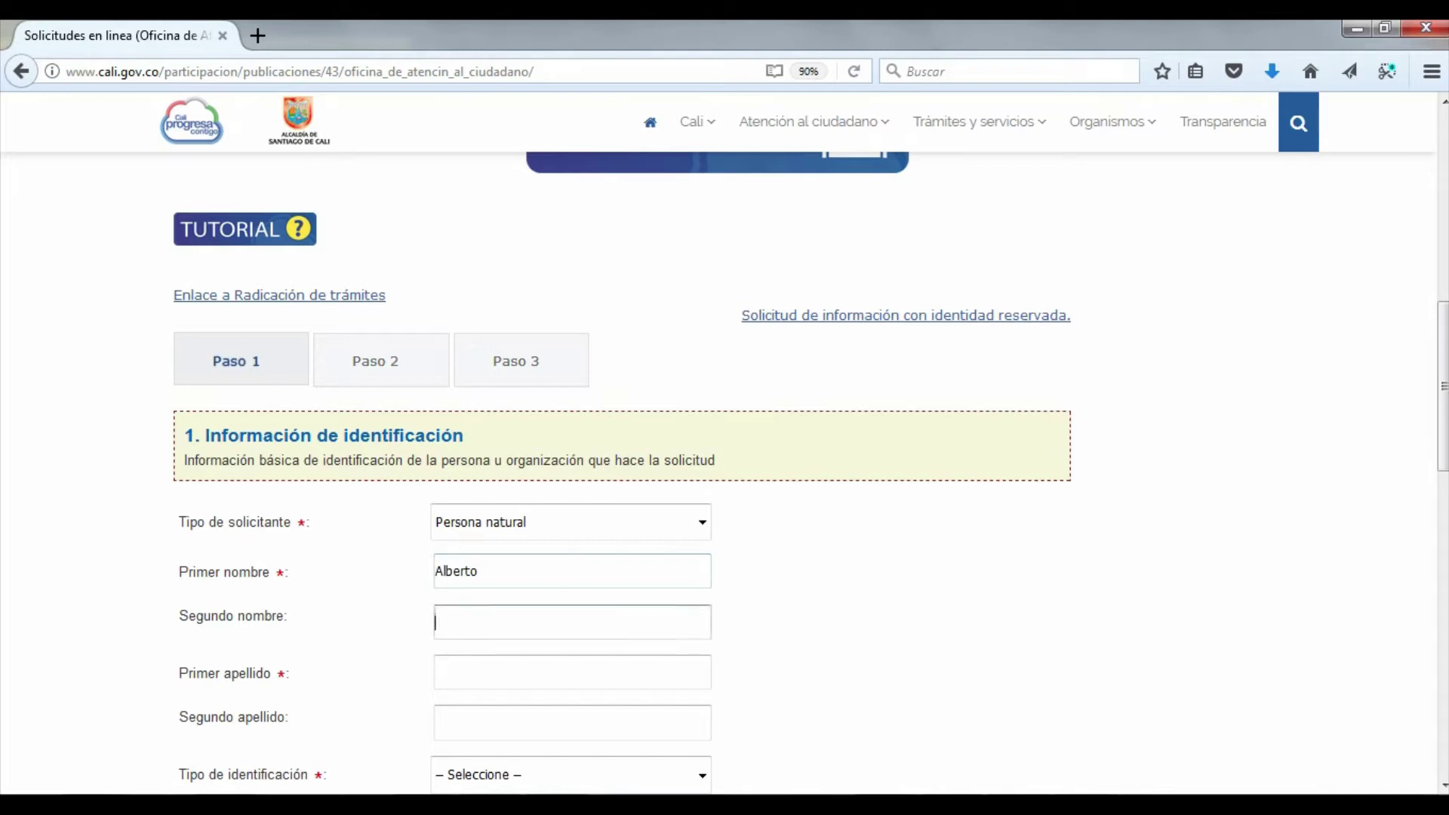
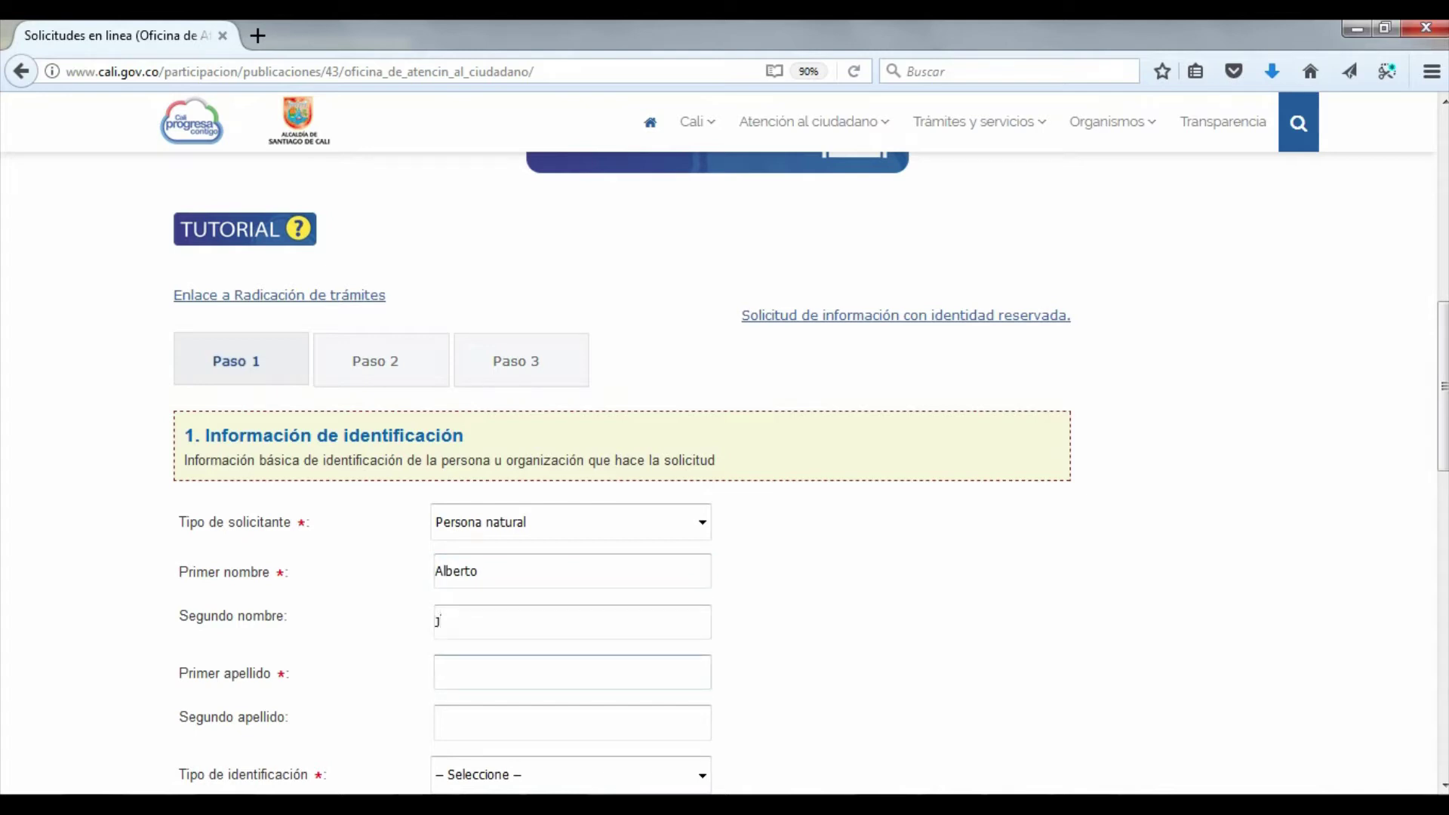
{"action": "key", "text": "Tab"}
{"action": "scroll", "coordinate": [724, 453], "scroll_direction": "down", "scroll_amount": 3}
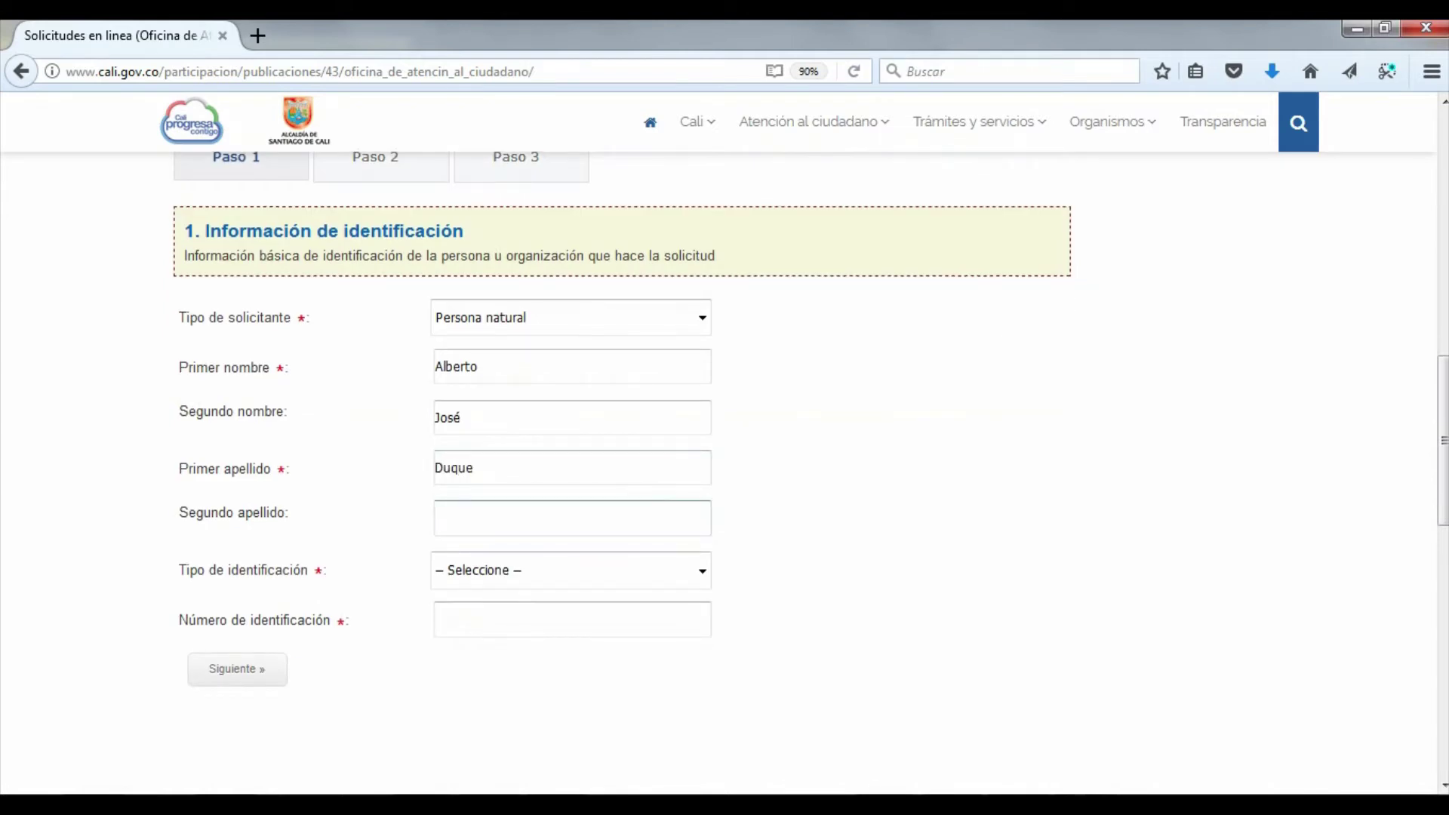
{"action": "key", "text": "Tab"}
Choose C.C. as identification type, enter the applicant's ID number, and submit Paso 1
{"action": "key", "text": "Tab"}
{"action": "key", "text": "alt+Down"}
{"action": "key", "text": "Down"}
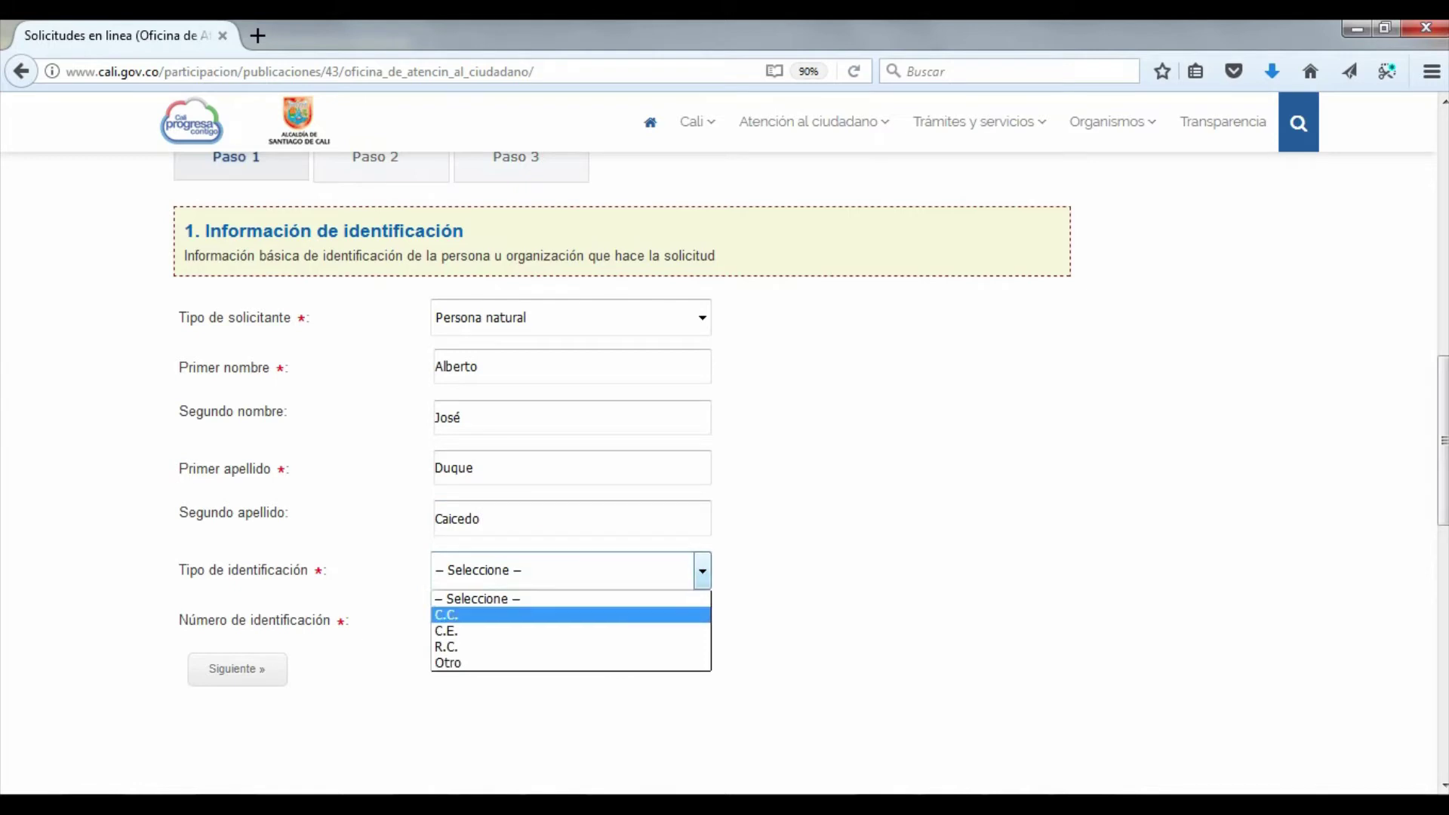
{"action": "key", "text": "Down"}
{"action": "key", "text": "Down"}
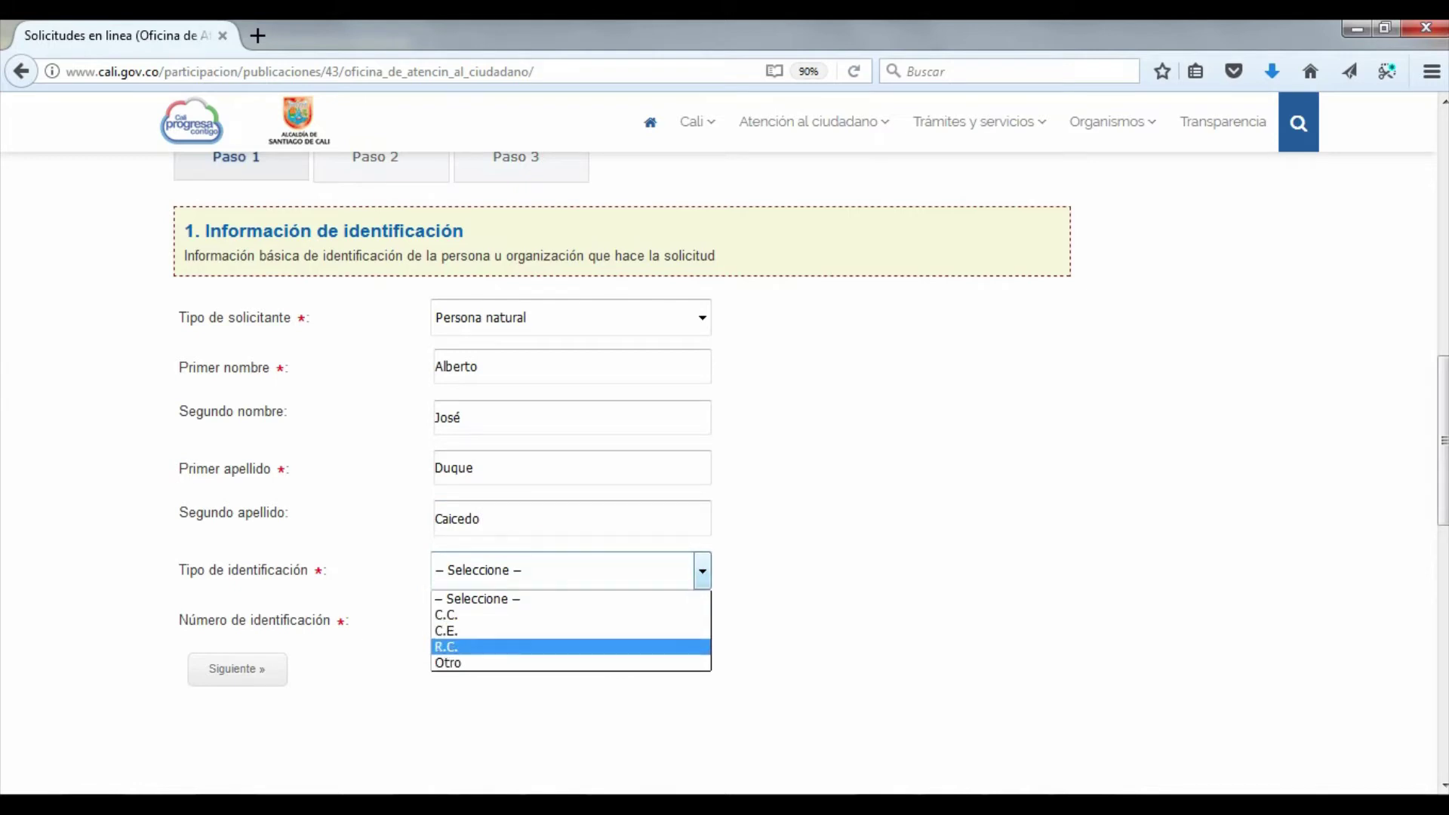
{"action": "key", "text": "Down"}
{"action": "key", "text": "Up"}
{"action": "key", "text": "Up"}
{"action": "key", "text": "Up"}
{"action": "key", "text": "Return"}
{"action": "key", "text": "Tab"}
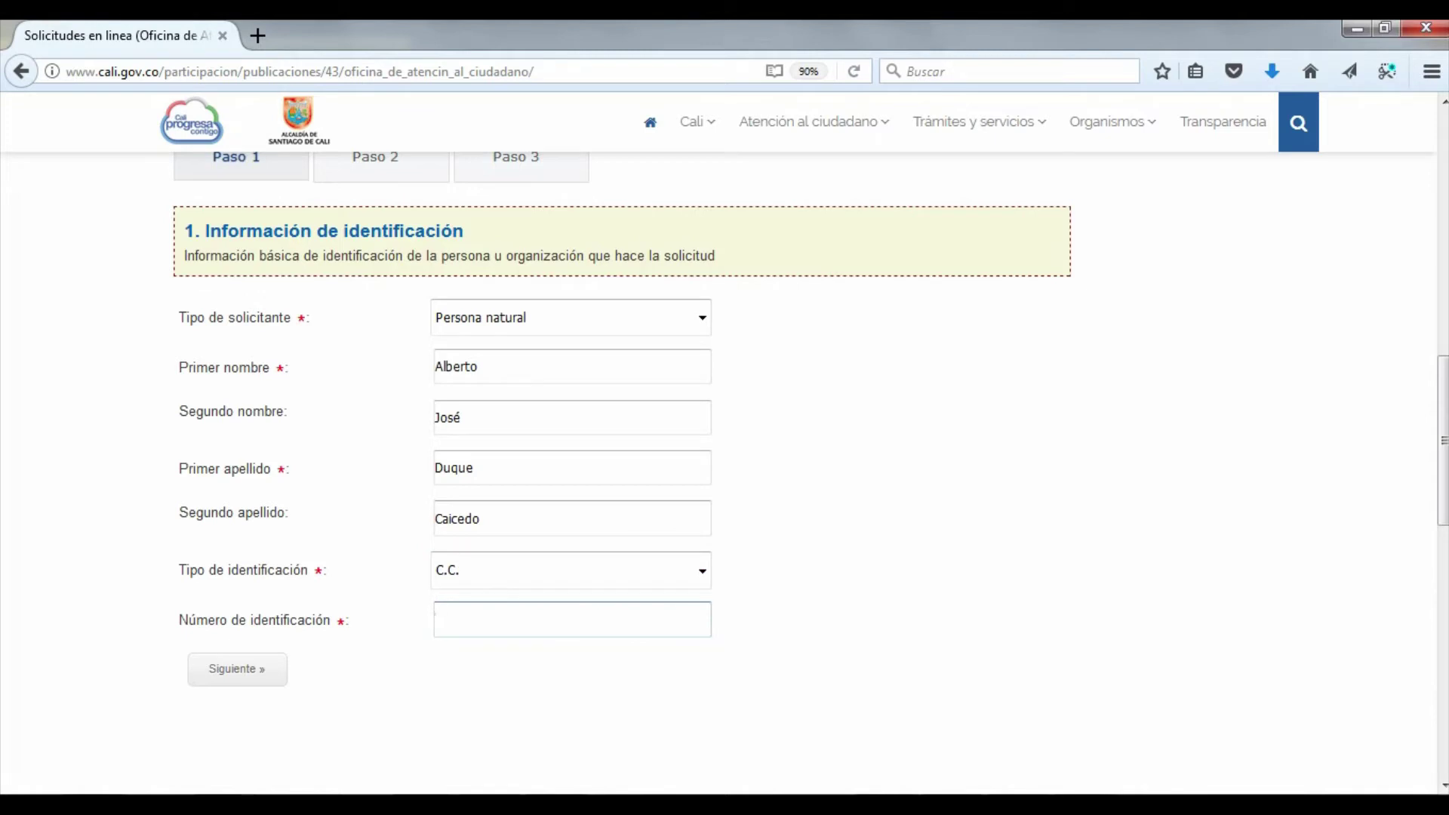
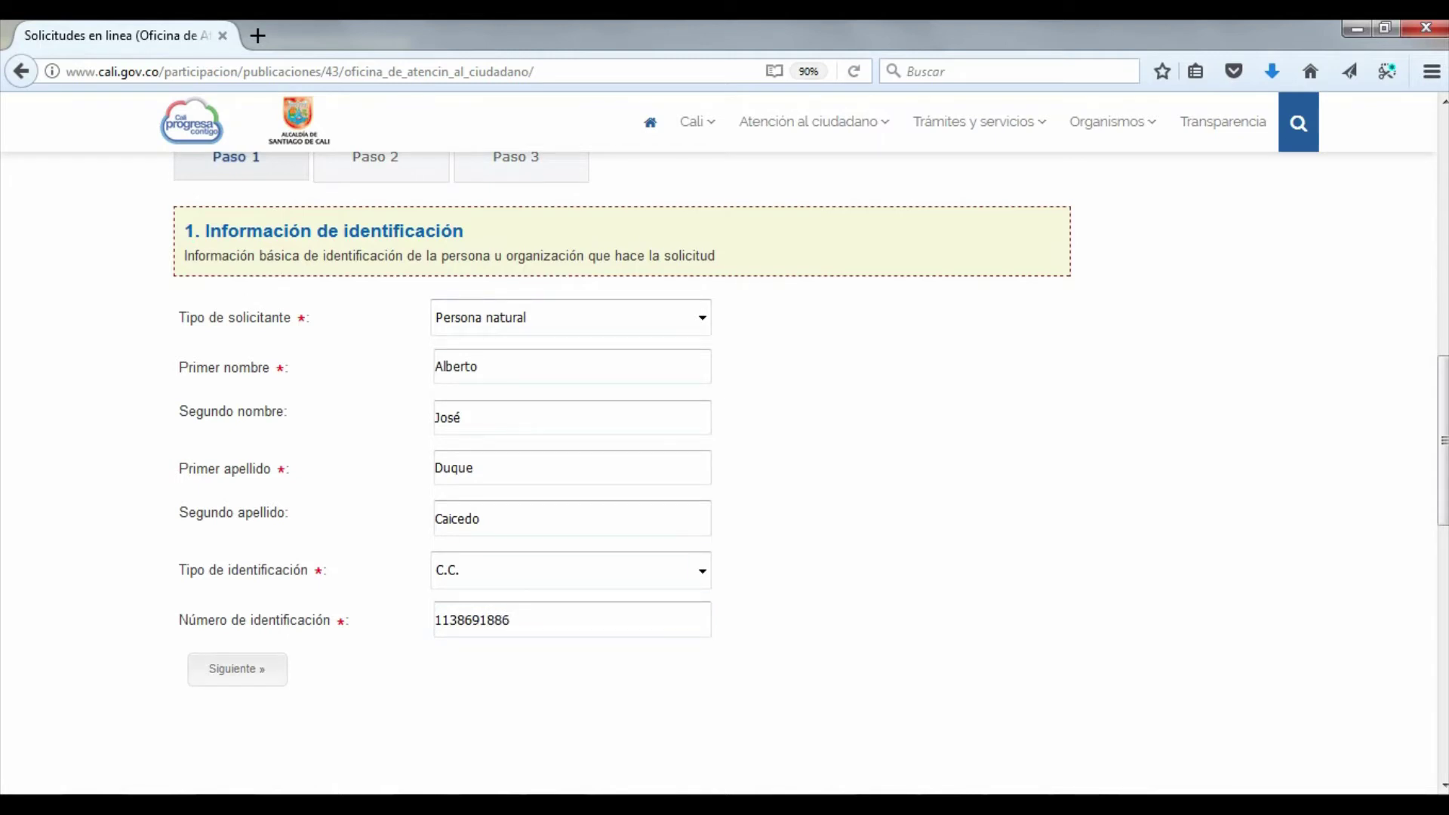
{"action": "key", "text": "Return"}
Enter the applicant's residence address and e-mail address
{"action": "left_click", "coordinate": [436, 317]}
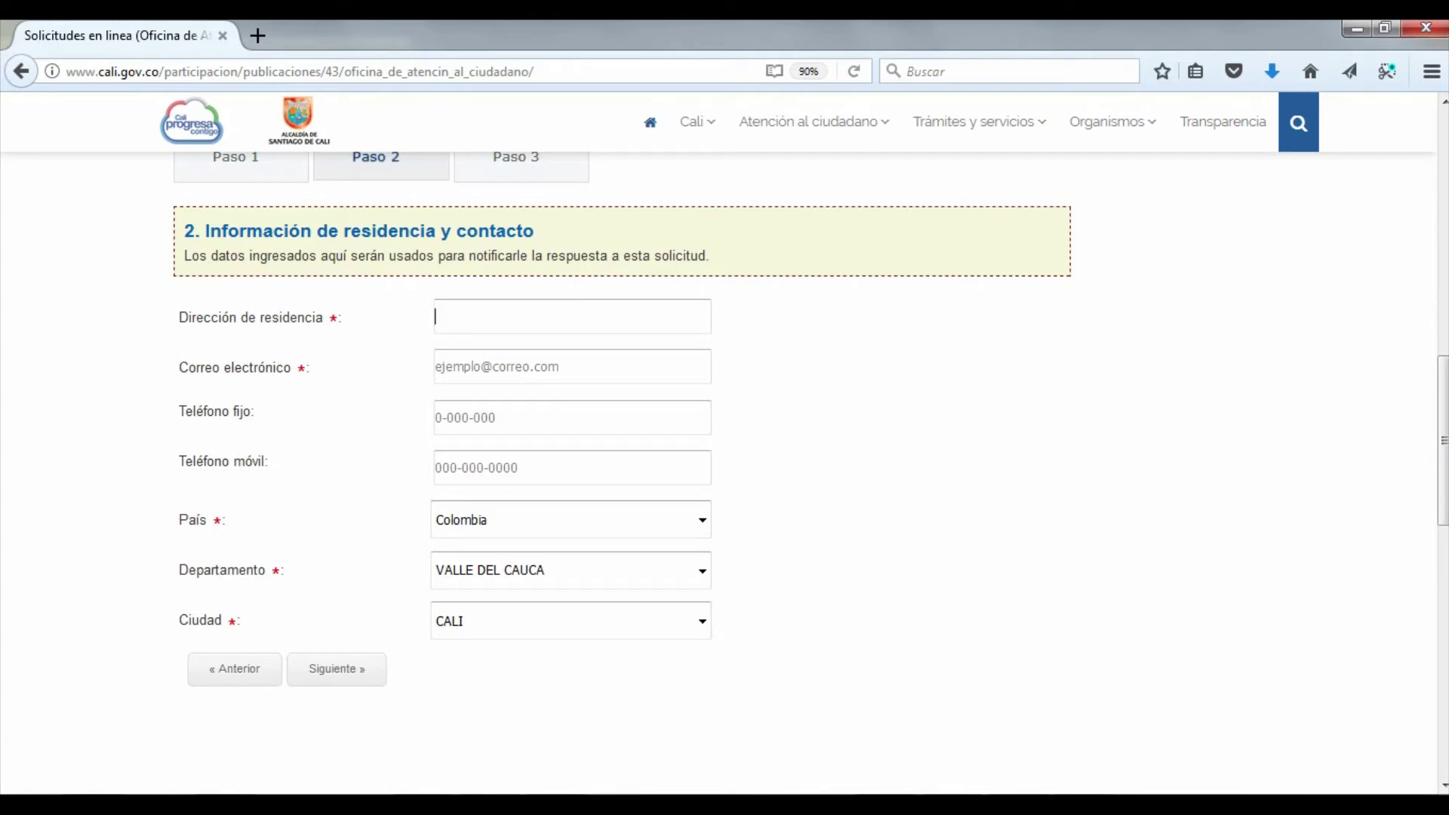
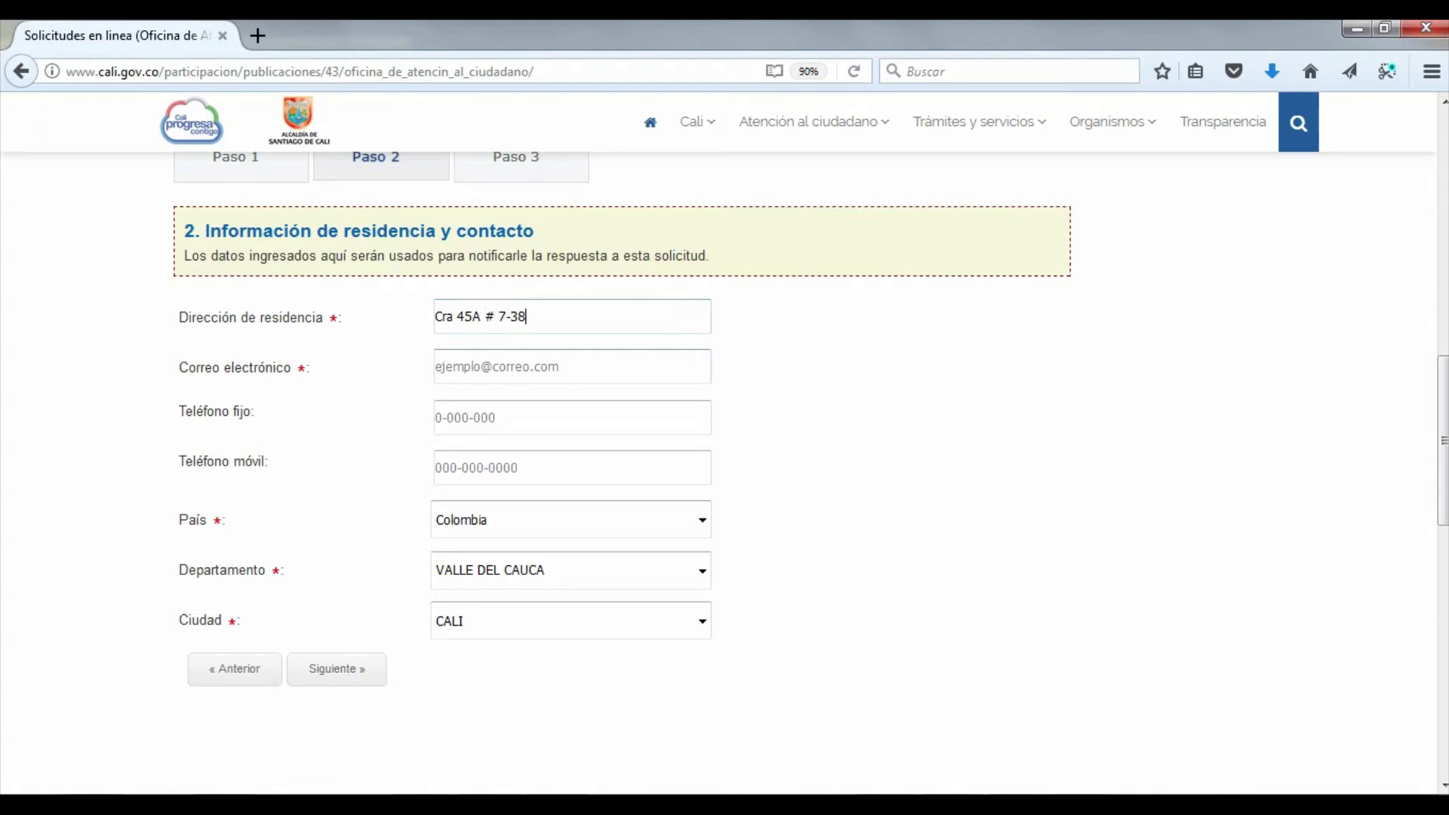
{"action": "left_click", "coordinate": [436, 366]}
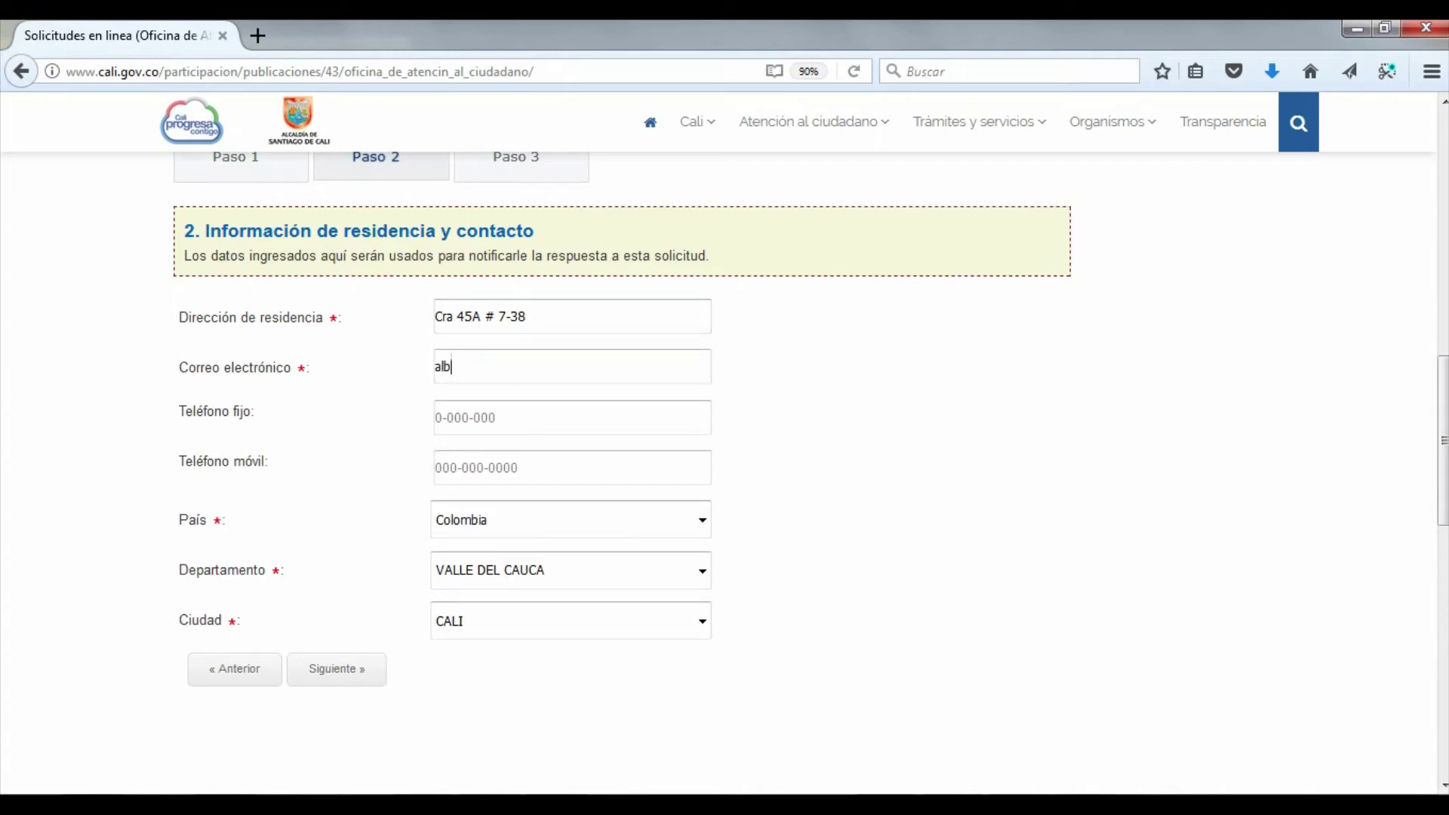
Add landline and mobile numbers, keep VALLE DEL CAUCA and CALI, and advance to Paso 3
{"action": "key", "text": "Tab"}
{"action": "key", "text": "Tab"}
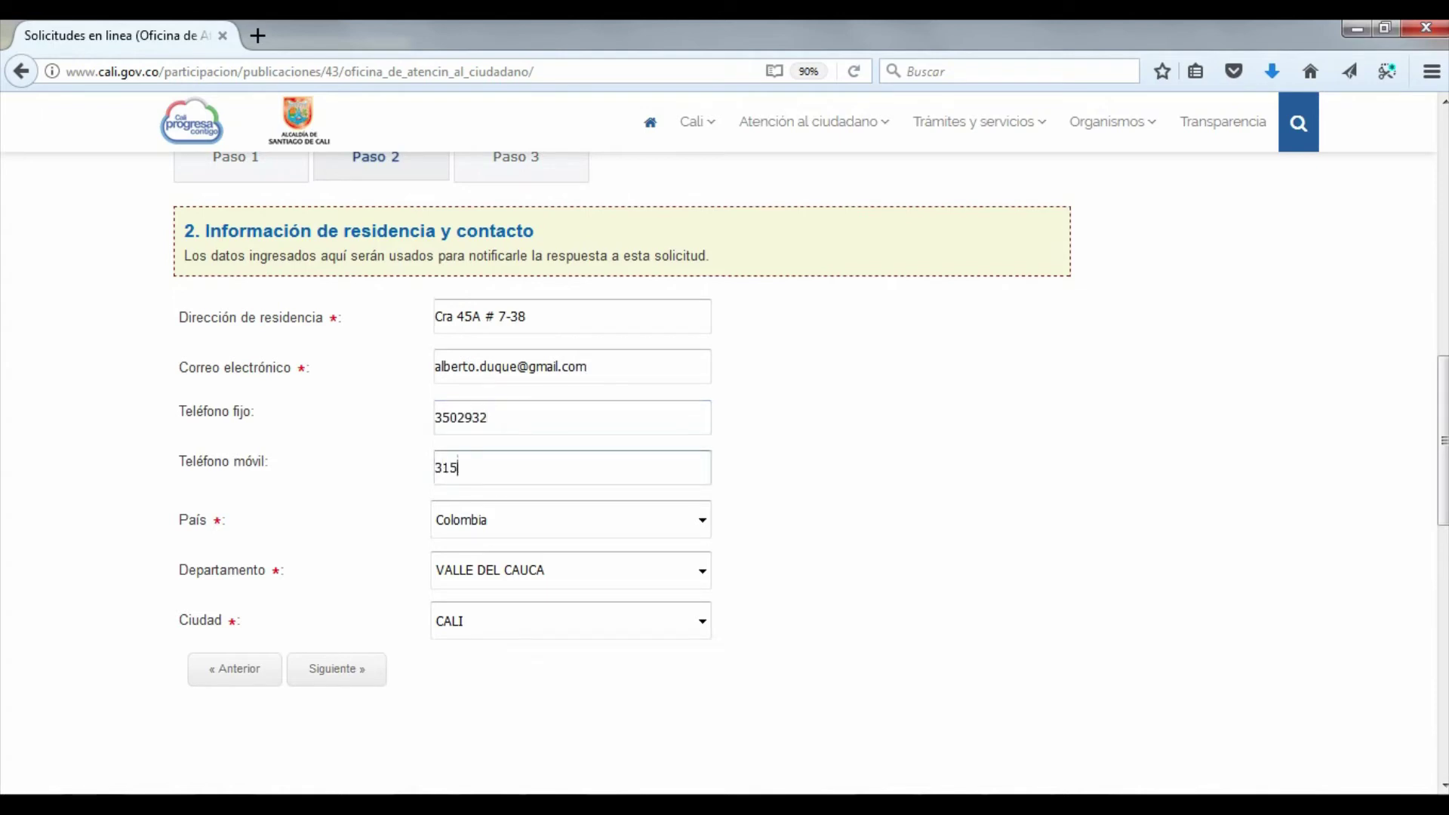
{"action": "key", "text": "Tab"}
{"action": "key", "text": "Tab"}
{"action": "key", "text": "alt+Down"}
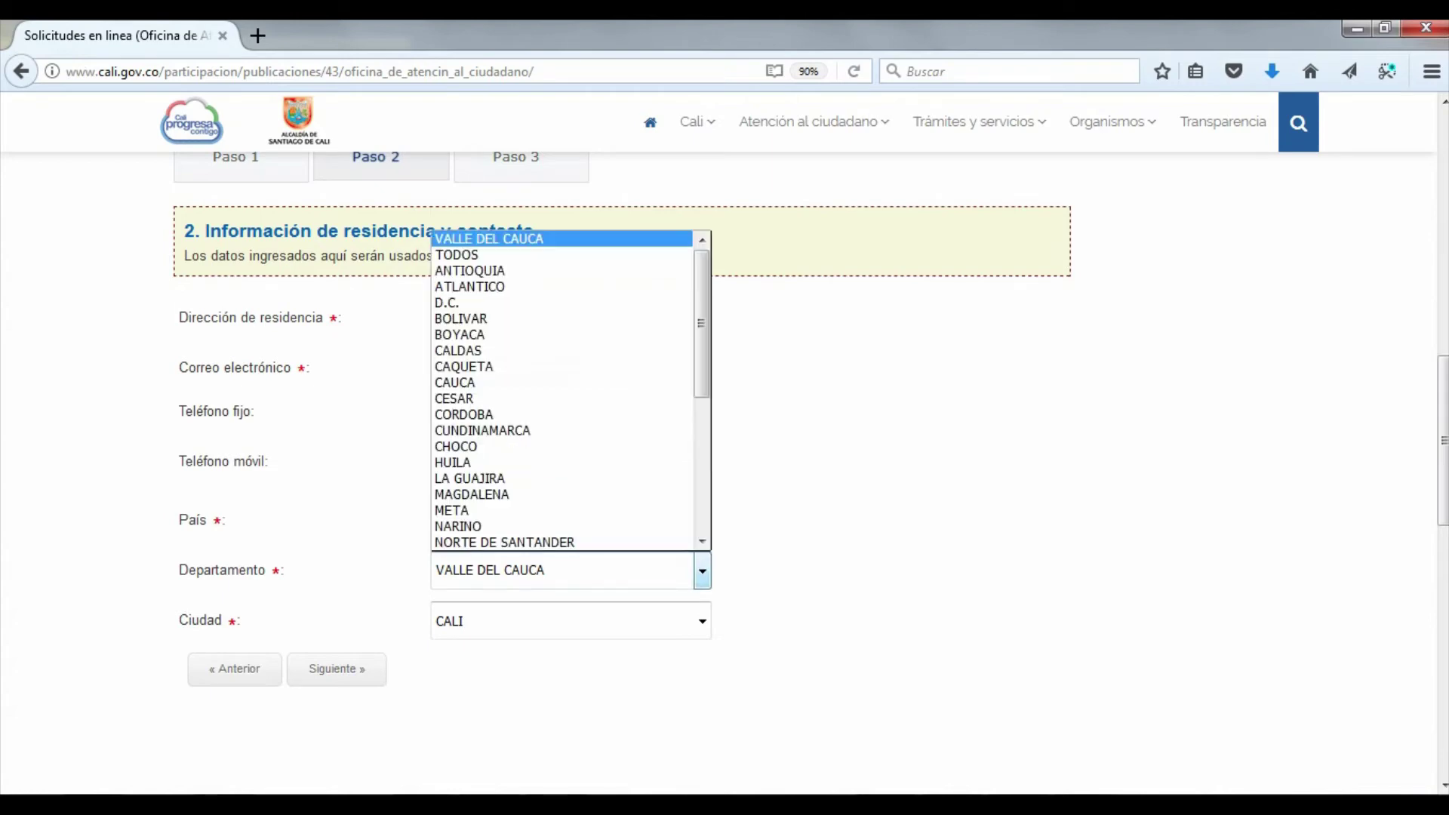
{"action": "key", "text": "Tab"}
{"action": "key", "text": "alt+Down"}
{"action": "key", "text": "Return"}
{"action": "key", "text": "Tab"}
{"action": "key", "text": "Return"}
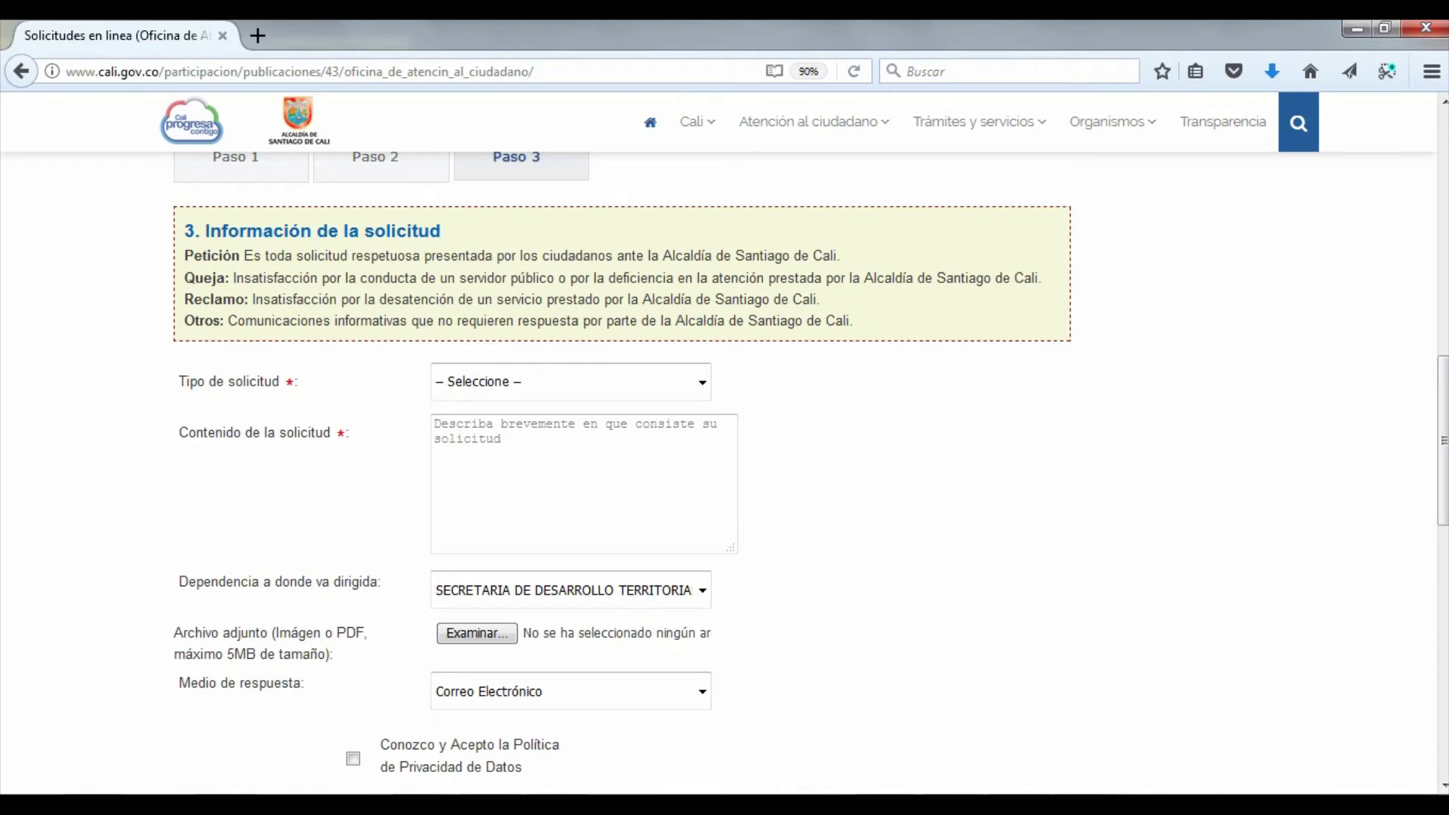
Choose 'Peticion General' and begin describing the African snail control visit for a public park
{"action": "scroll", "coordinate": [725, 473], "scroll_direction": "down", "scroll_amount": 2}
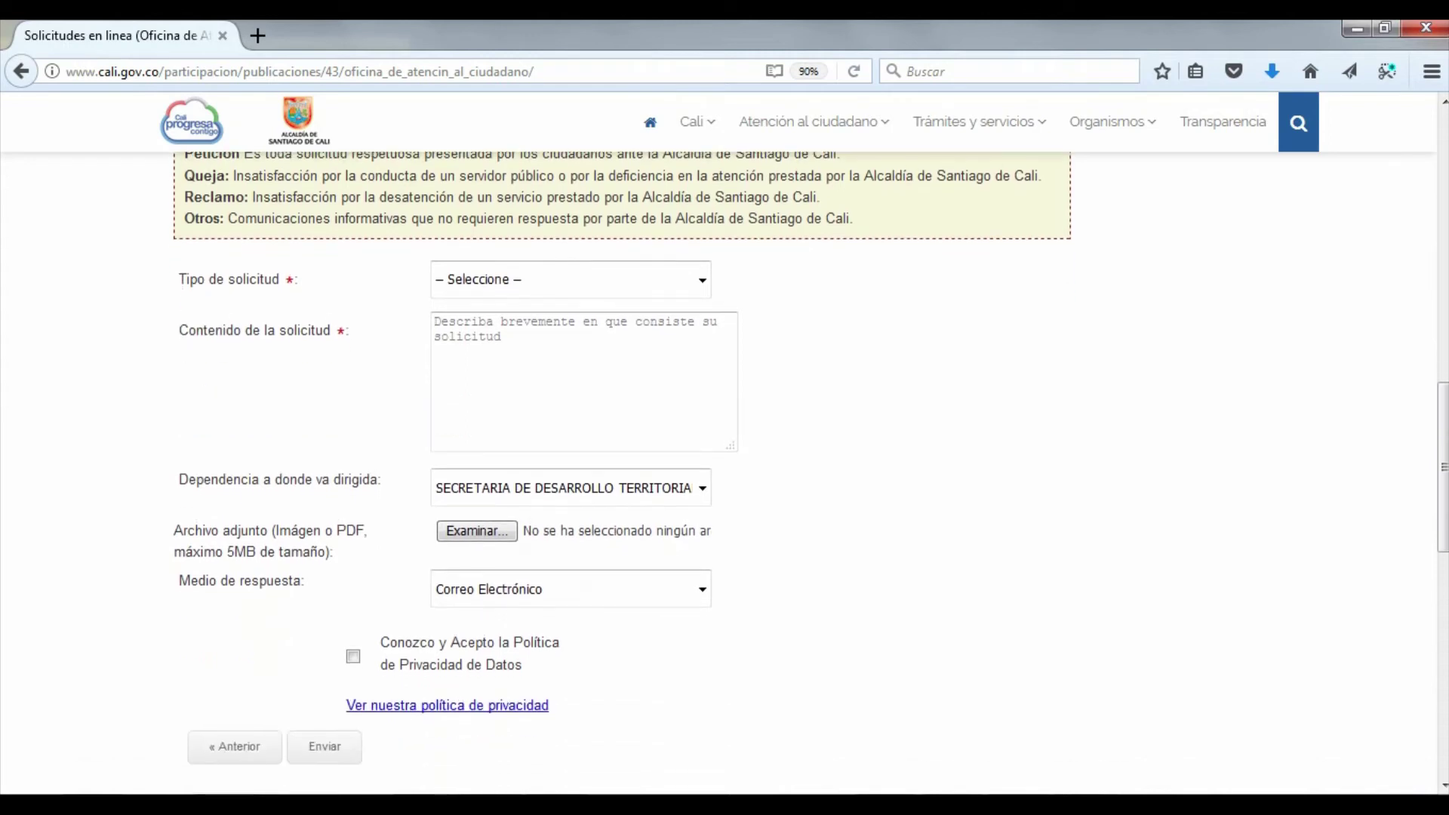
{"action": "scroll", "coordinate": [724, 473], "scroll_direction": "up", "scroll_amount": 2}
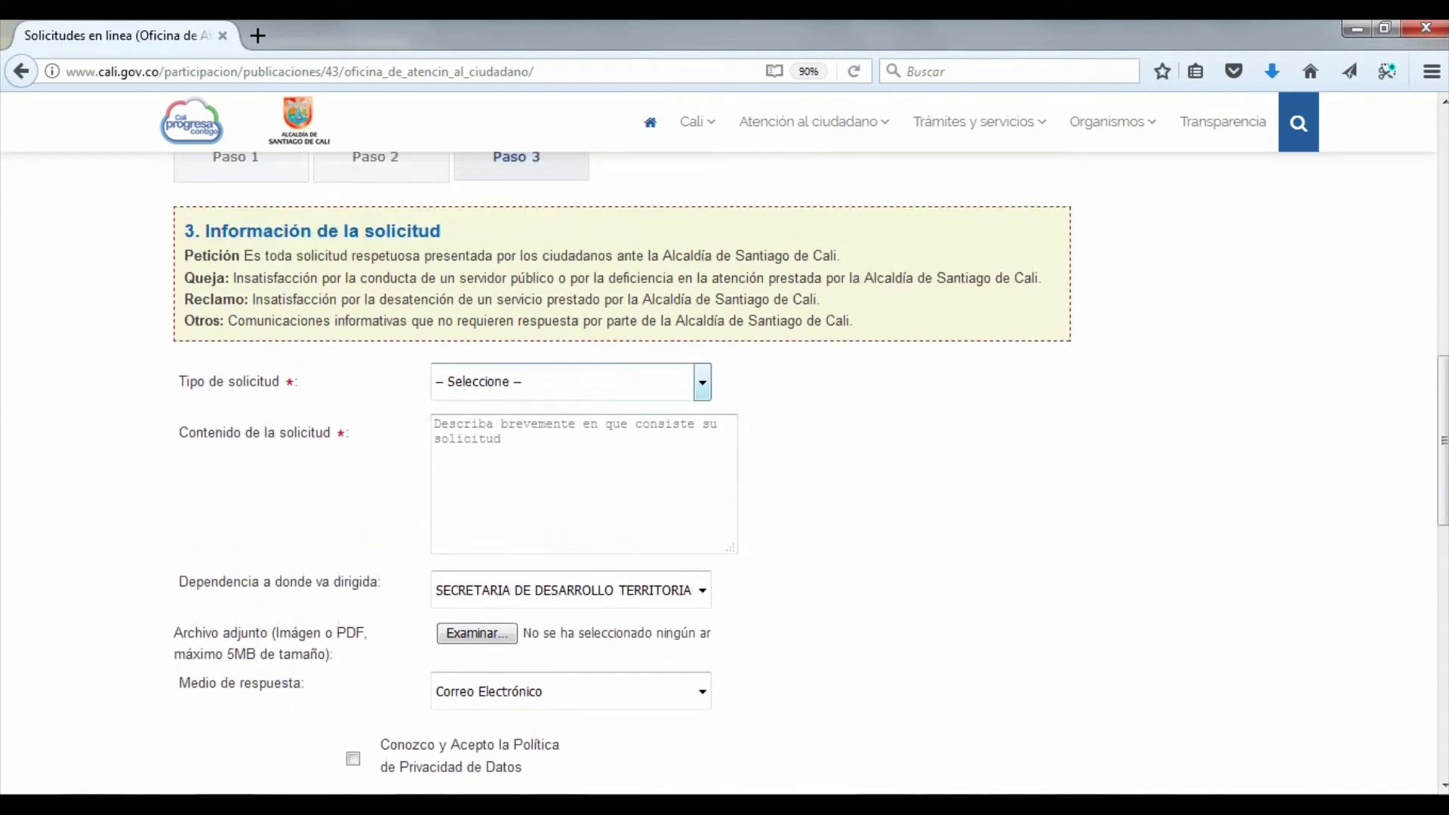
{"action": "left_click", "coordinate": [702, 383]}
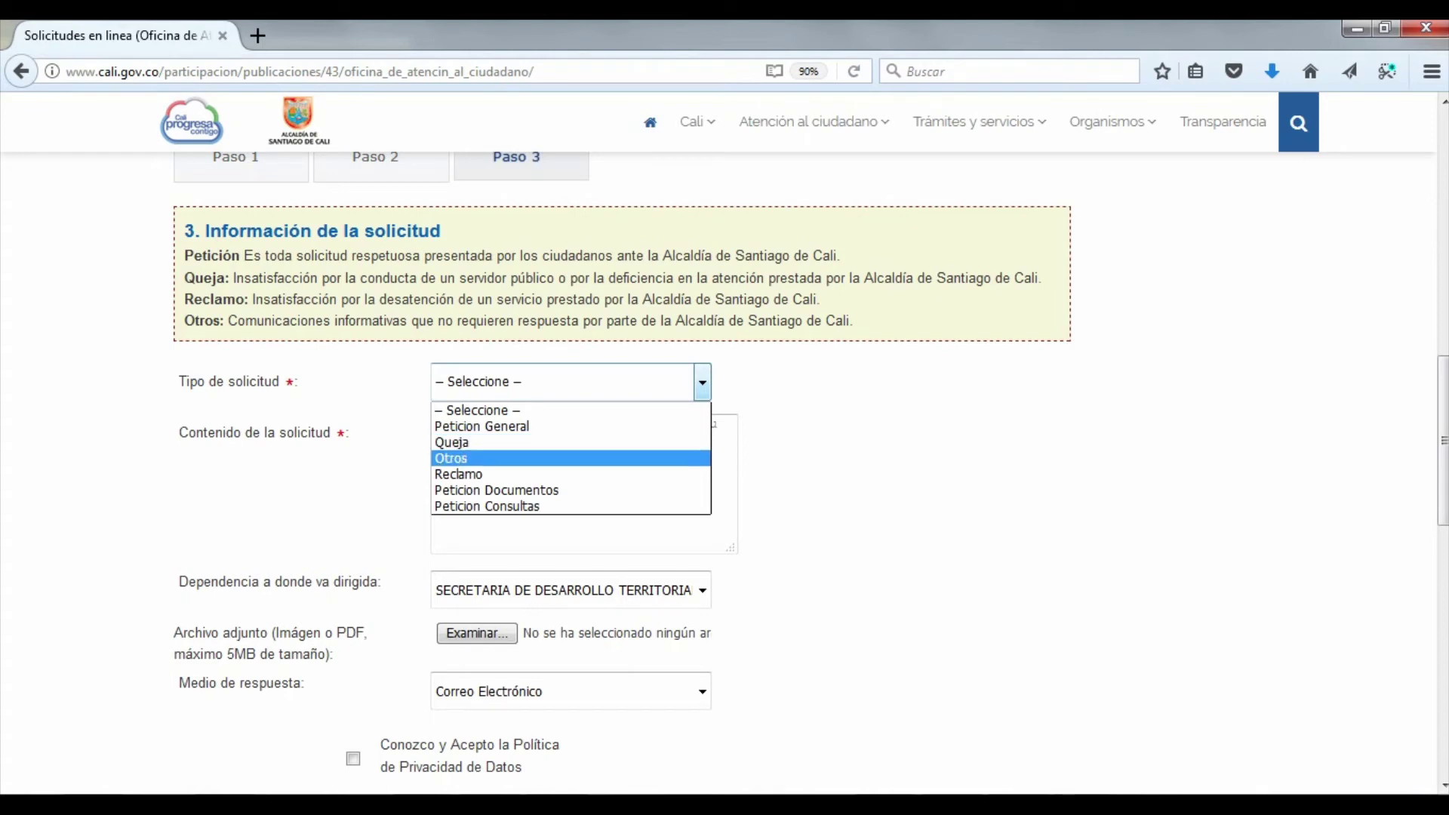
{"action": "key", "text": "Up"}
{"action": "key", "text": "Up"}
{"action": "key", "text": "Up"}
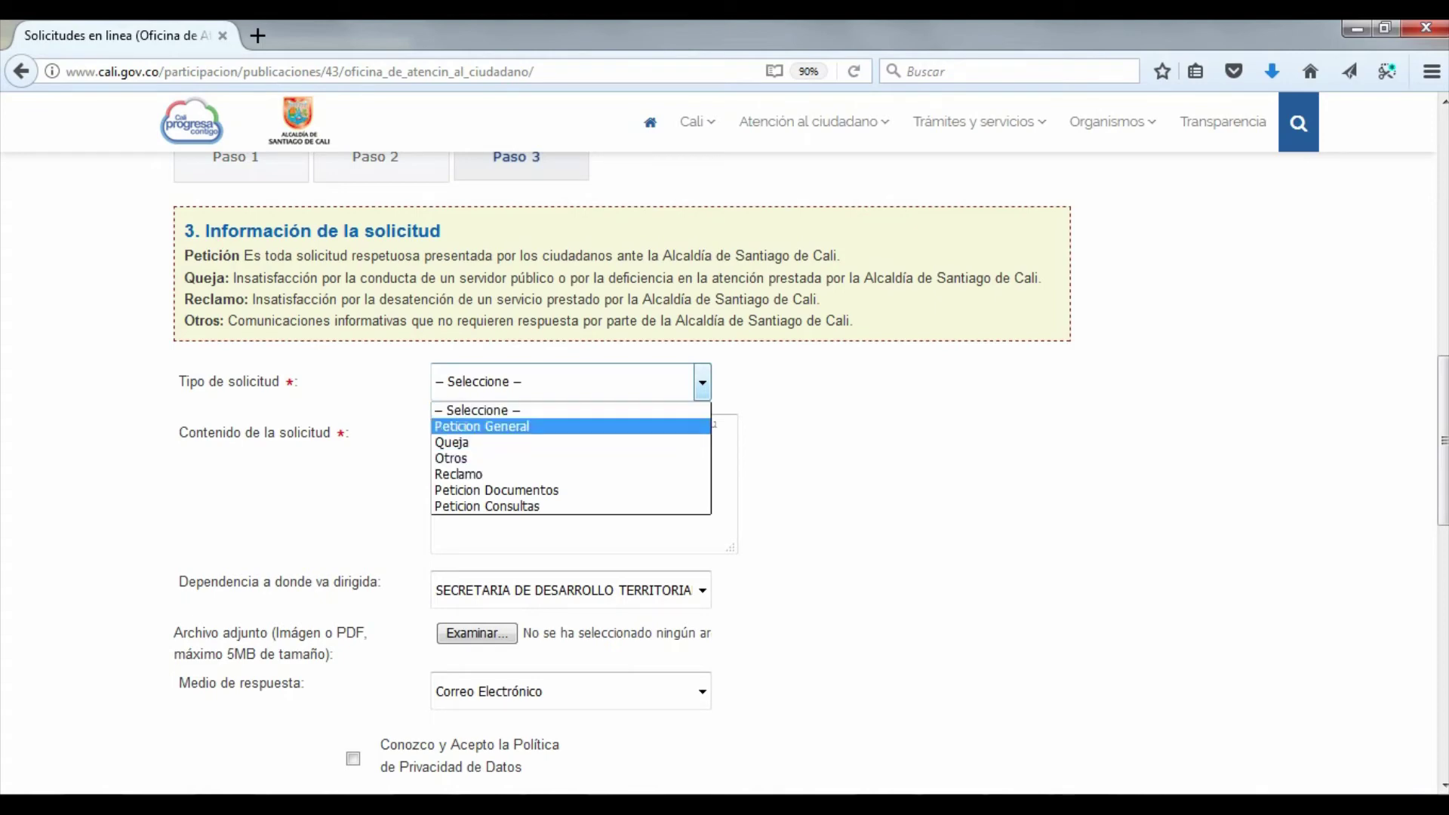
{"action": "key", "text": "Return"}
{"action": "key", "text": "Tab"}
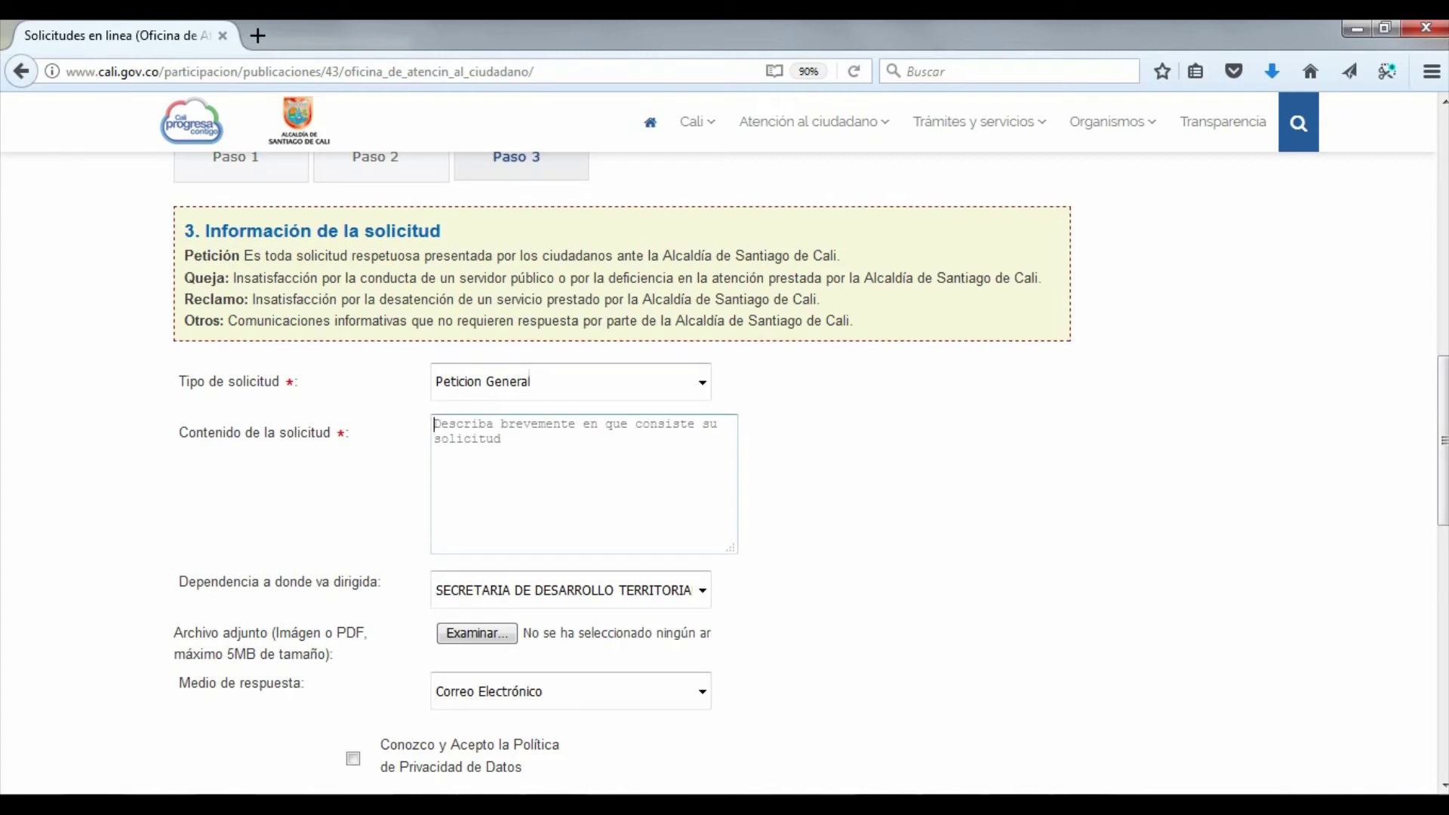
{"action": "type", "text": "So"}
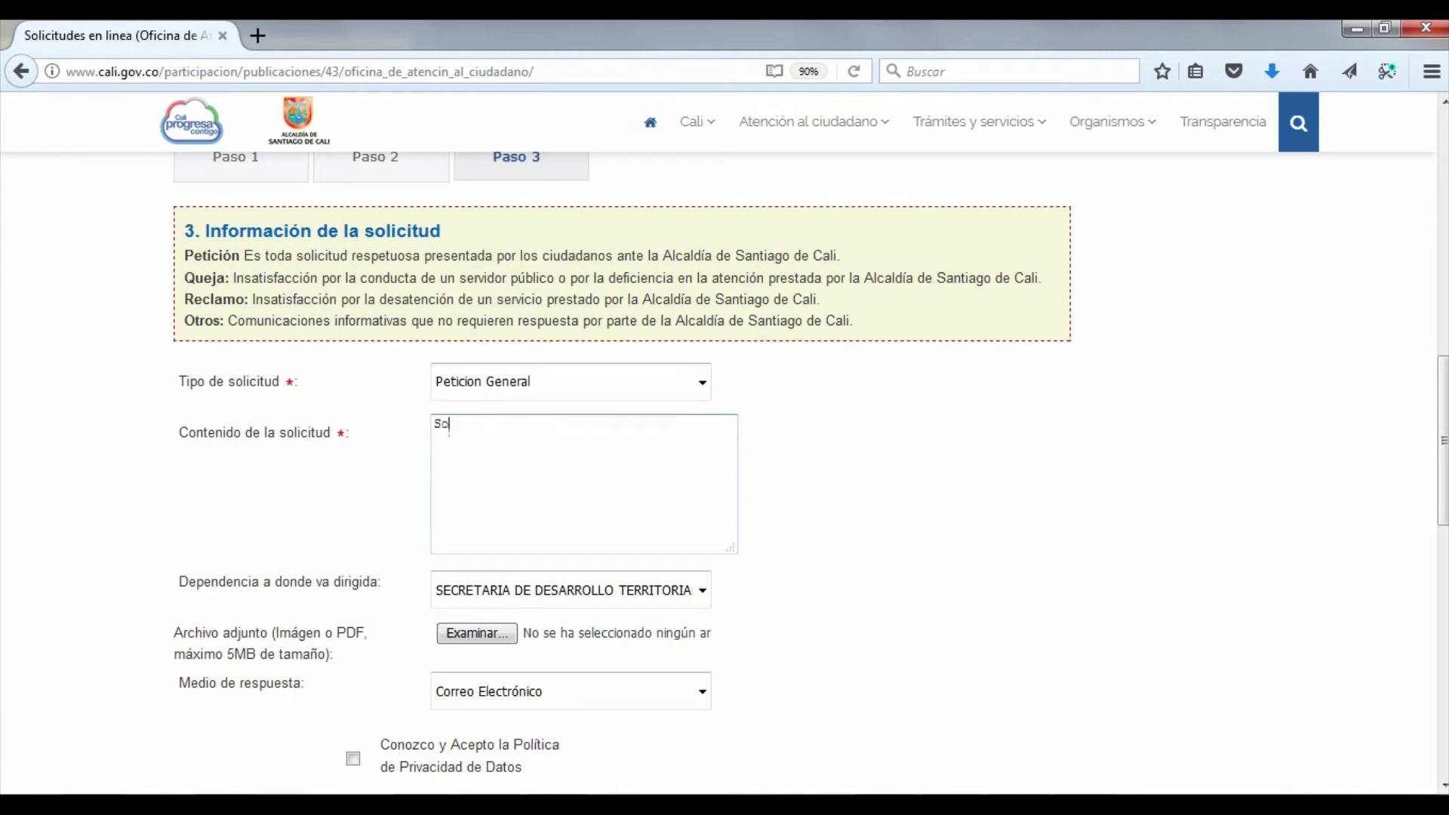
{"action": "type", "text": "licito su apoyo con una visita para el control de"}
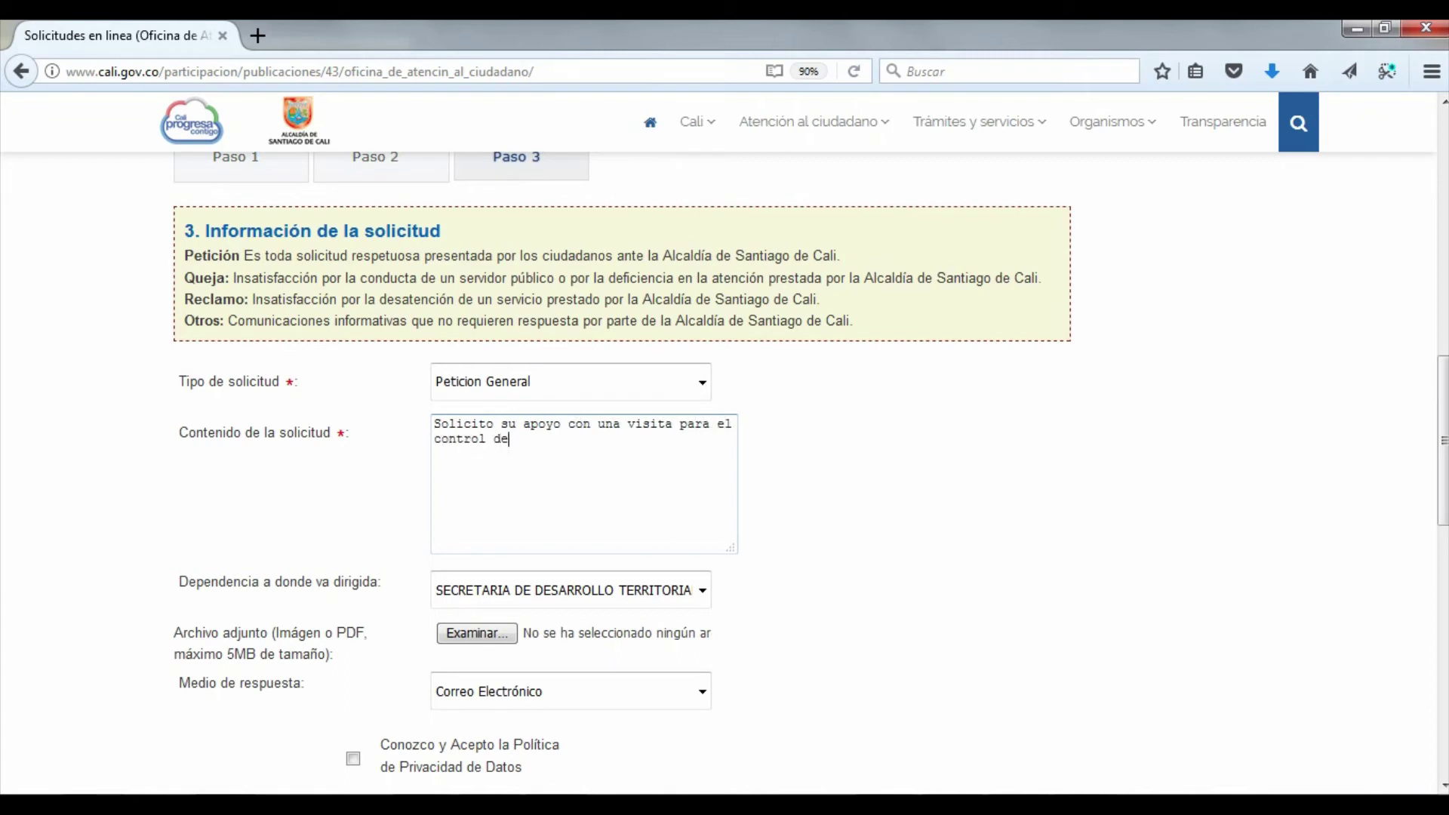
{"action": "type", "text": "l caracol africano en parque "}
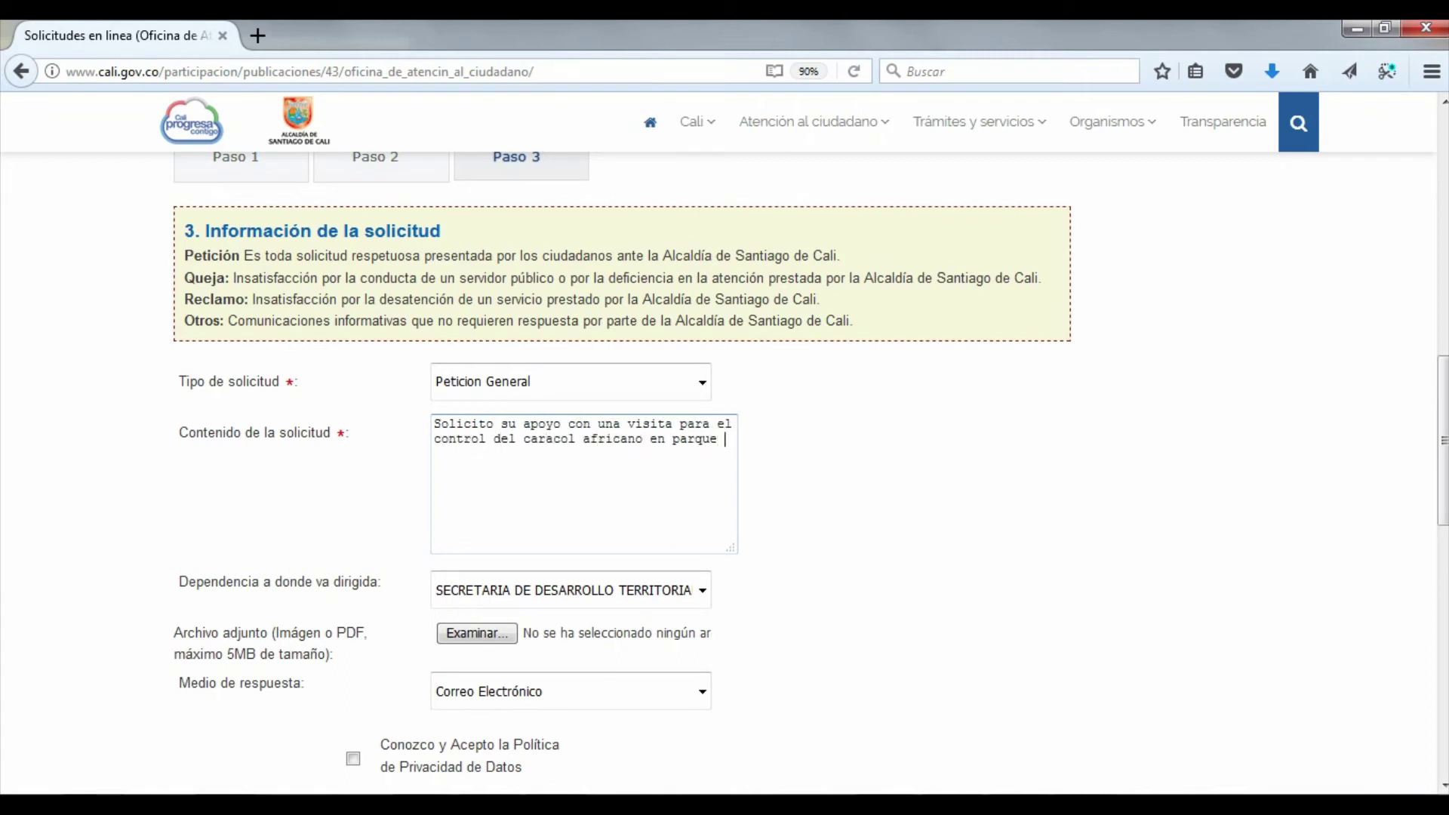
{"action": "type", "text": "público ubicado en C"}
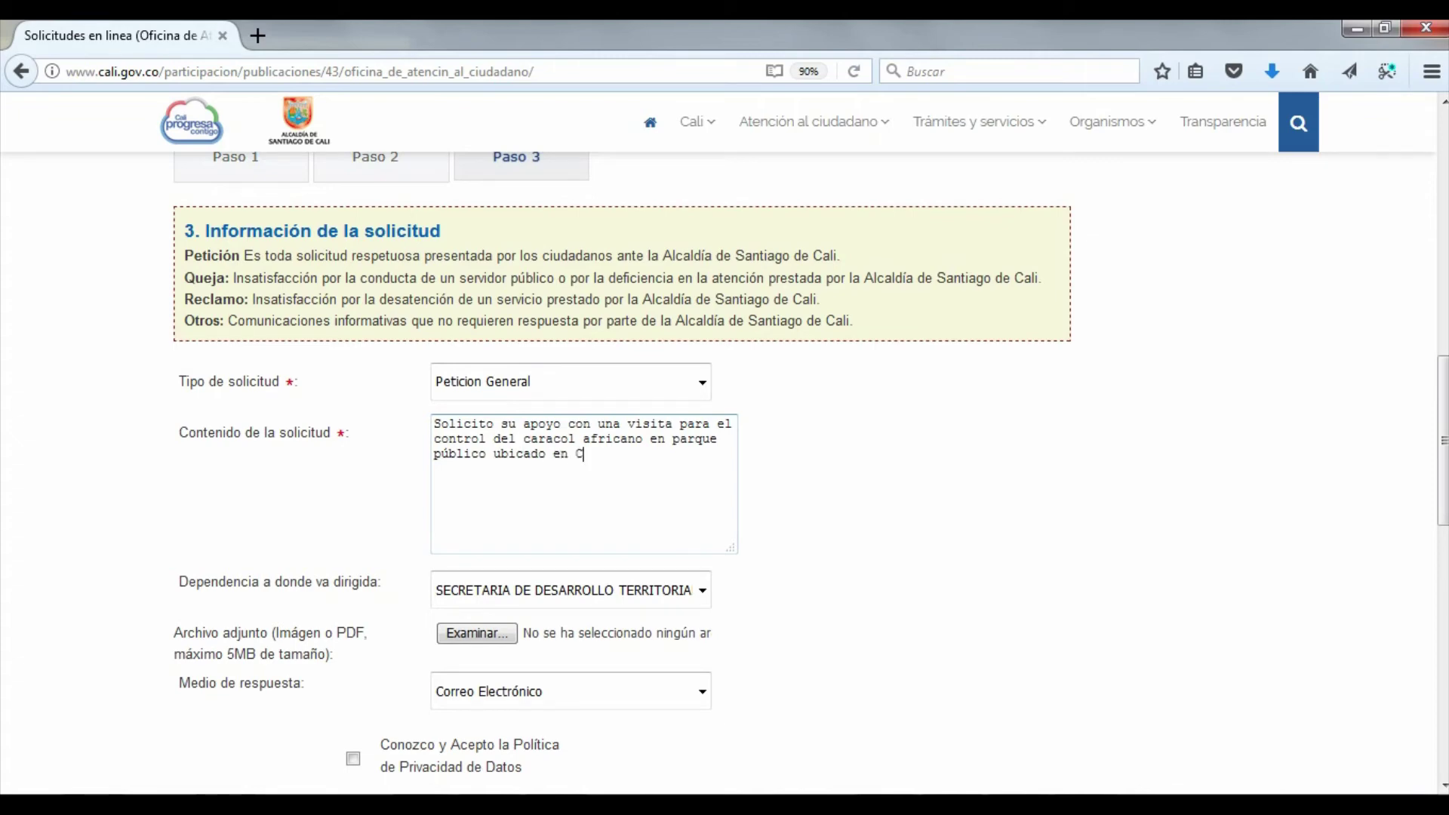
{"action": "type", "text": "ra 45 con 5ta."}
Finish the park address and set Dependencia to Departamento Administrativo de Gestion del Medio Ambiente
{"action": "key", "text": "Tab"}
{"action": "scroll", "coordinate": [574, 483], "scroll_direction": "down", "scroll_amount": 3}
{"action": "key", "text": "alt+Down"}
{"action": "key", "text": "Down"}
{"action": "key", "text": "Down"}
{"action": "key", "text": "Down"}
{"action": "key", "text": "Down"}
{"action": "key", "text": "Down"}
{"action": "key", "text": "Up"}
{"action": "key", "text": "Up"}
{"action": "key", "text": "Down"}
{"action": "key", "text": "Down"}
{"action": "key", "text": "Down"}
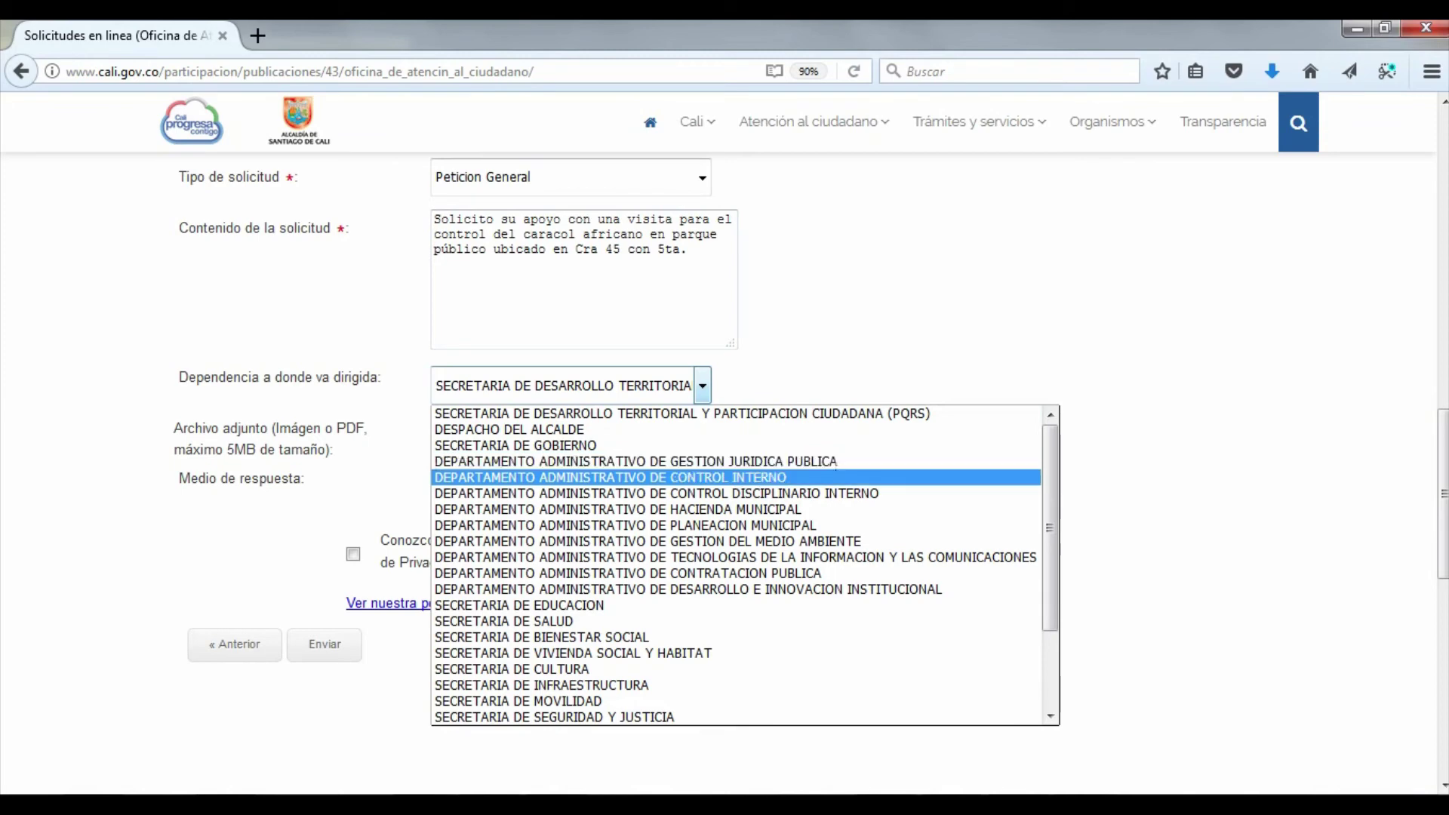
{"action": "key", "text": "Down"}
{"action": "key", "text": "Down"}
{"action": "key", "text": "Up"}
{"action": "key", "text": "Down"}
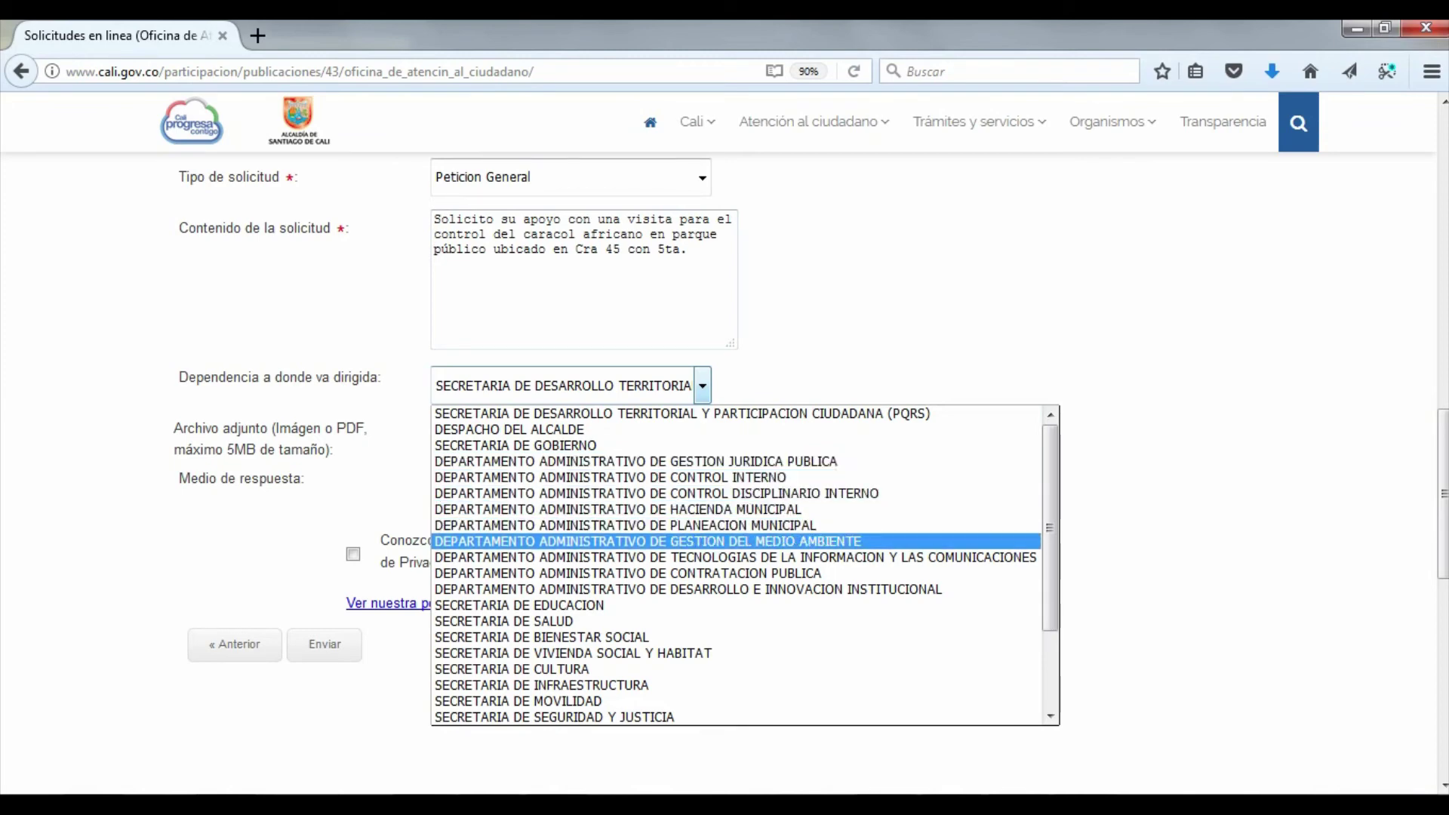
{"action": "key", "text": "Return"}
Open the Examinar file picker and cancel it without attaching a file
{"action": "key", "text": "Tab"}
{"action": "key", "text": "Tab"}
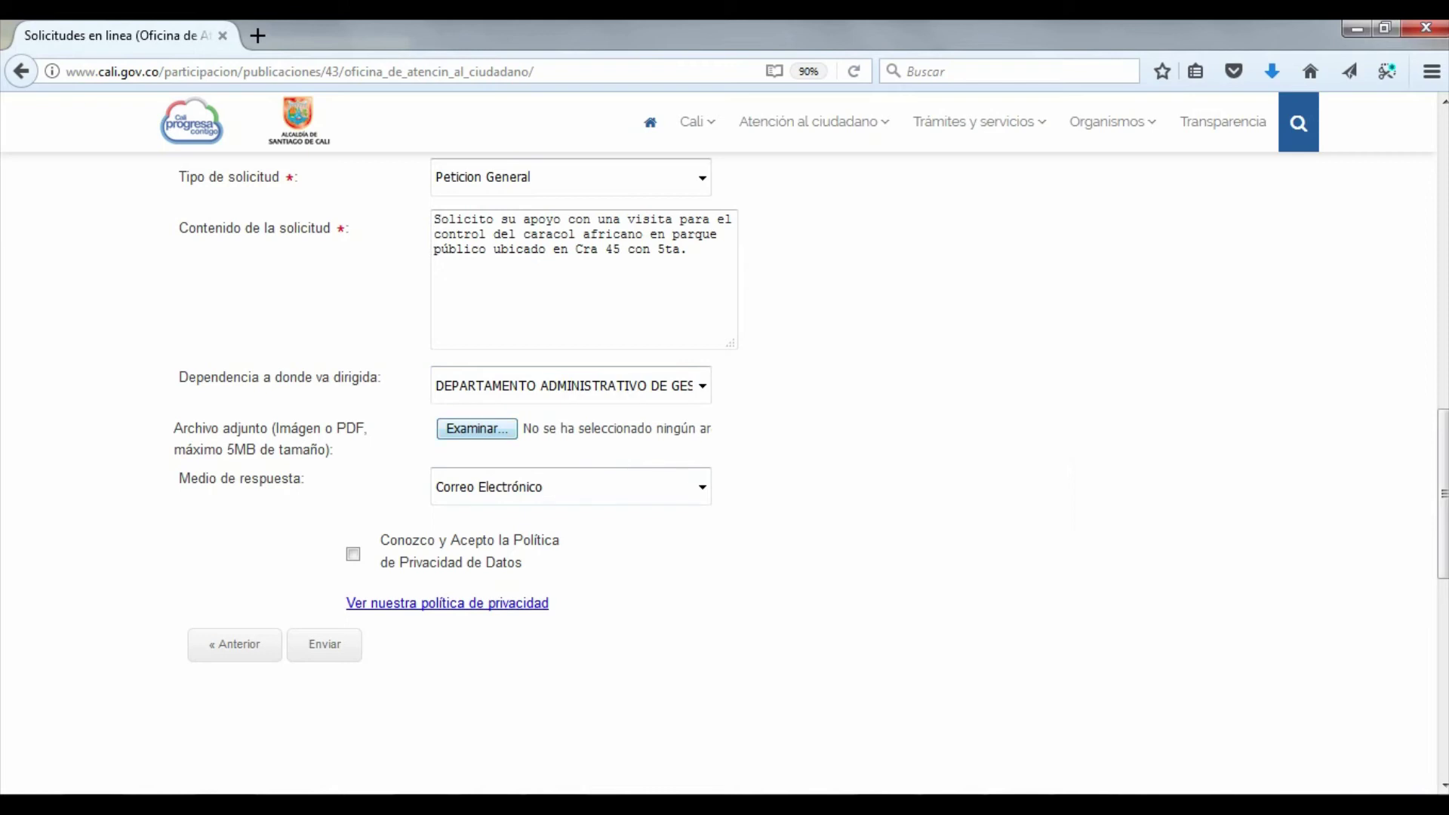
{"action": "key", "text": "space"}
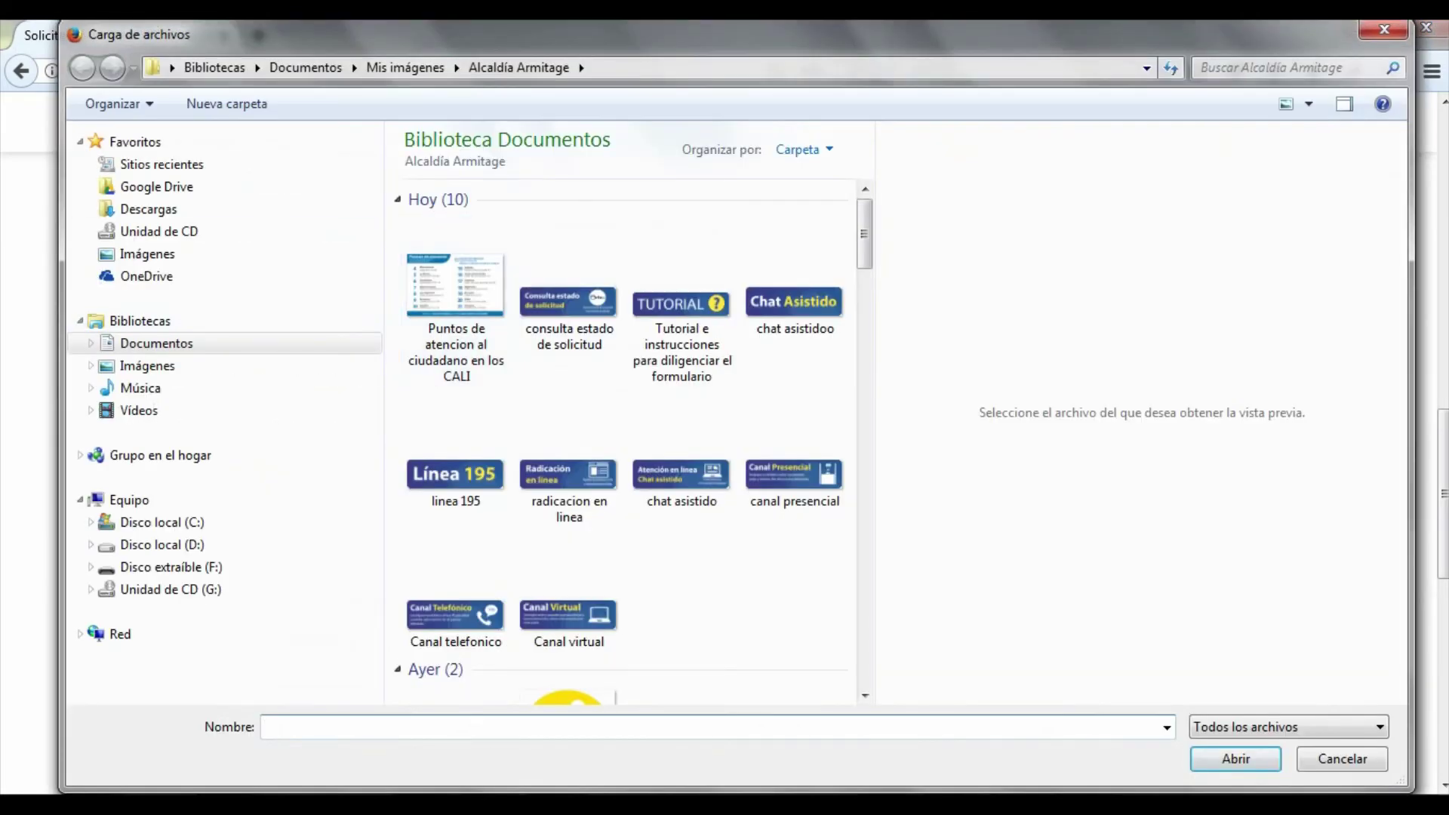
{"action": "key", "text": "Escape"}
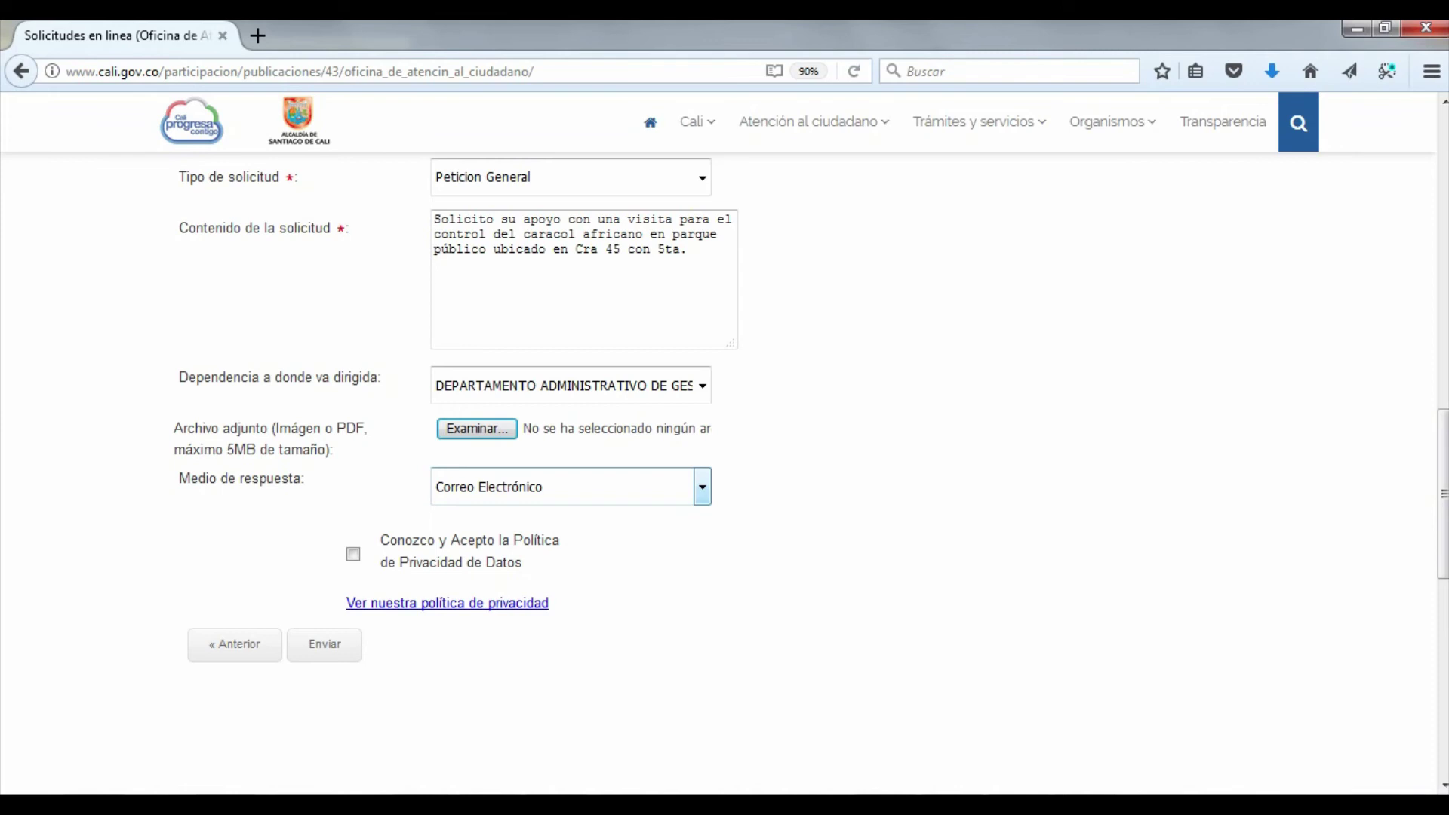
Keep 'Correo Electrónico' as the reply method after checking the email-plus-SMS option
{"action": "left_click", "coordinate": [701, 487]}
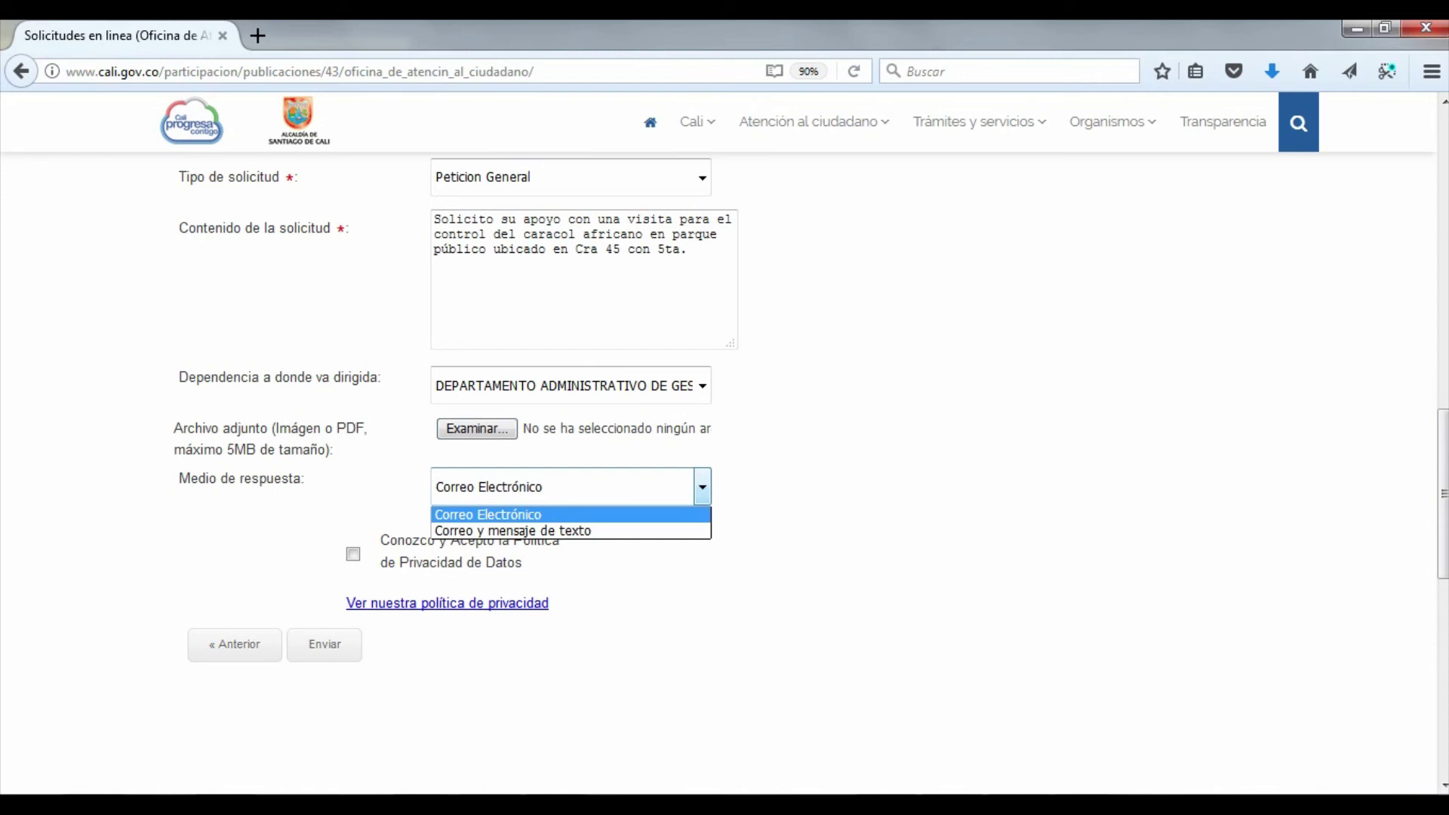
{"action": "key", "text": "Down"}
{"action": "key", "text": "Up"}
{"action": "key", "text": "Return"}
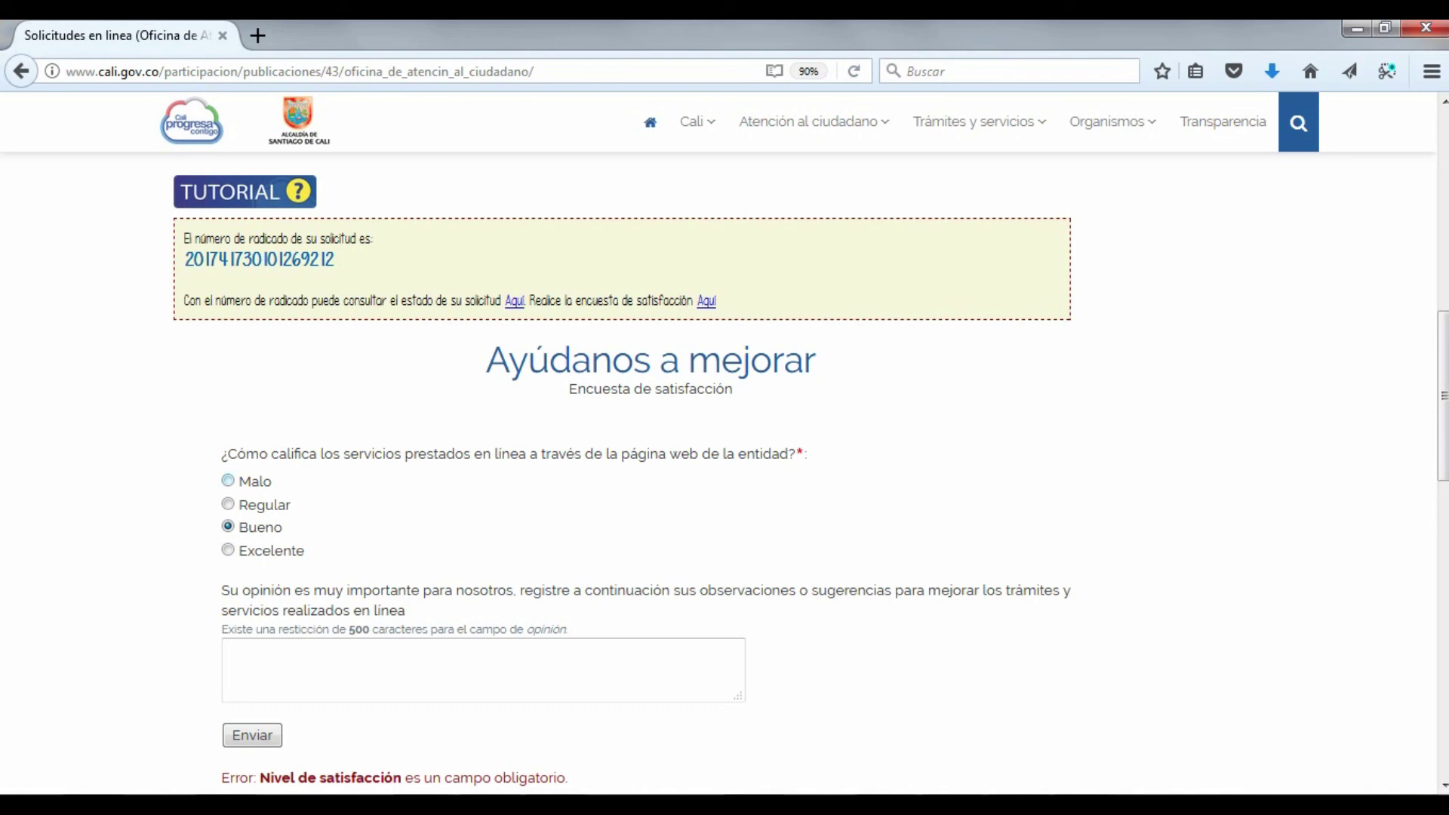
Rate the service Excelente, comment 'Muy rapida la plataforma', and submit the survey
{"action": "key", "text": "Down"}
{"action": "key", "text": "Tab"}
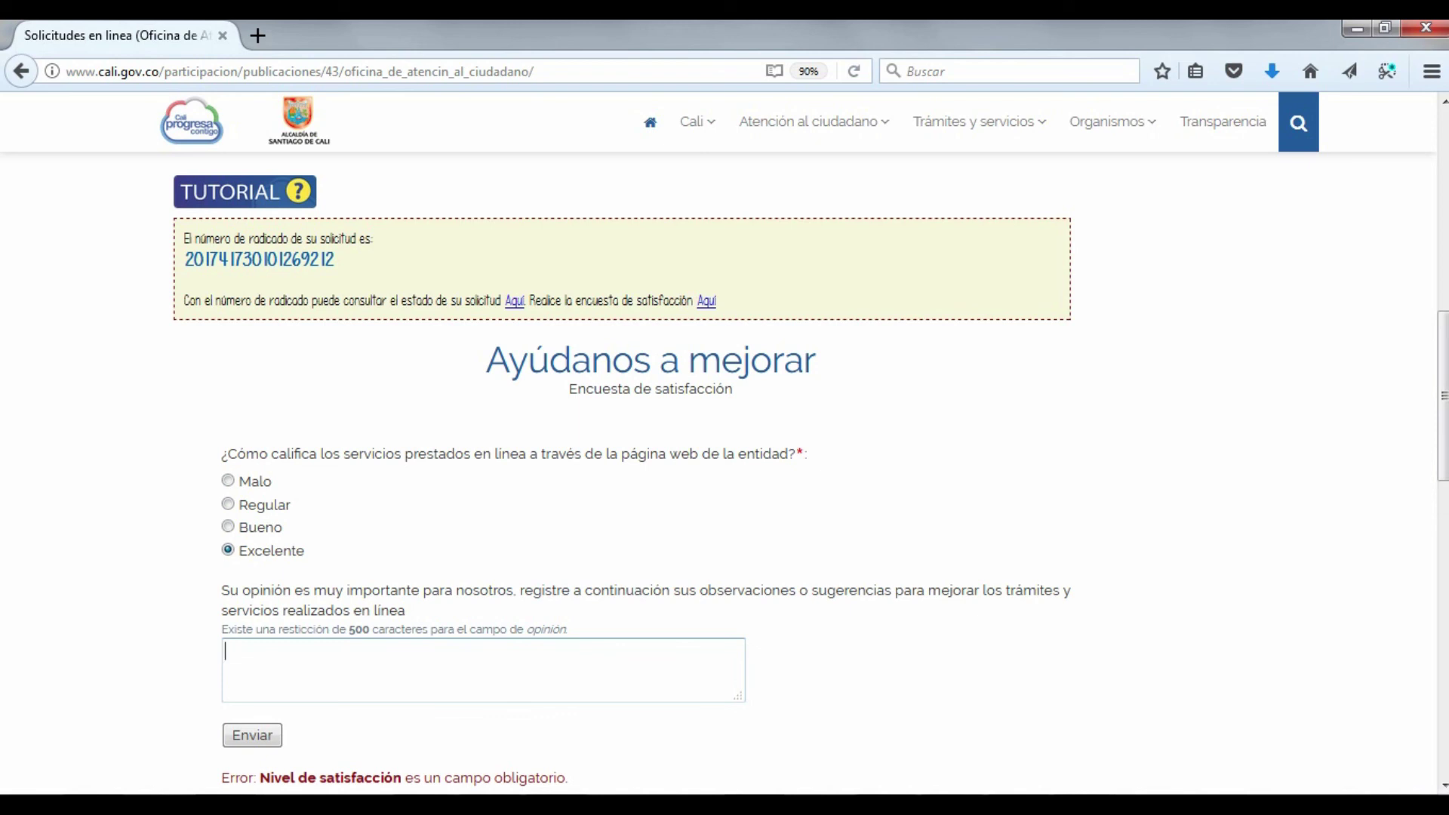
{"action": "type", "text": "Muy rapida la plataforma"}
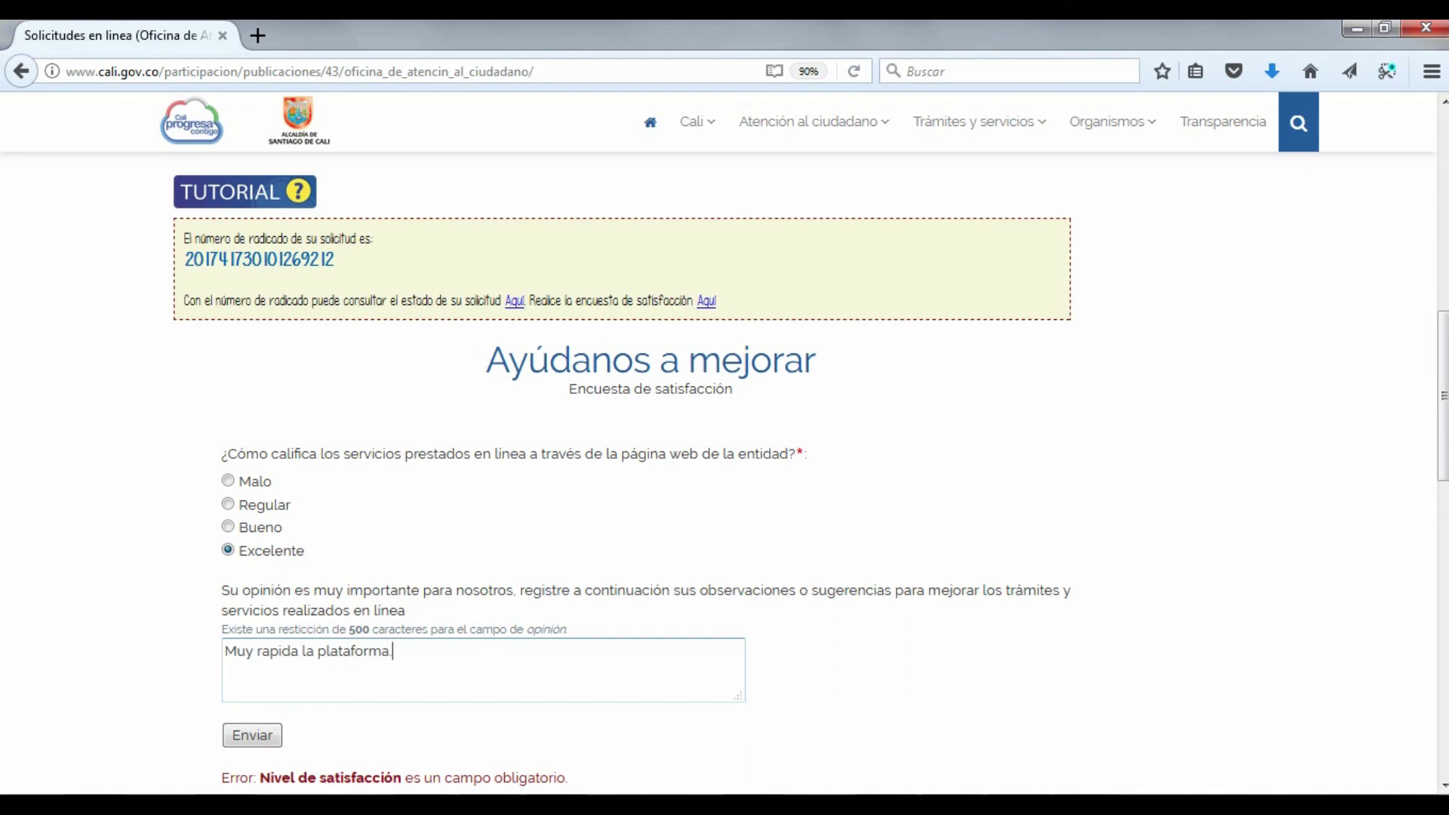
{"action": "key", "text": "Tab"}
{"action": "key", "text": "Return"}
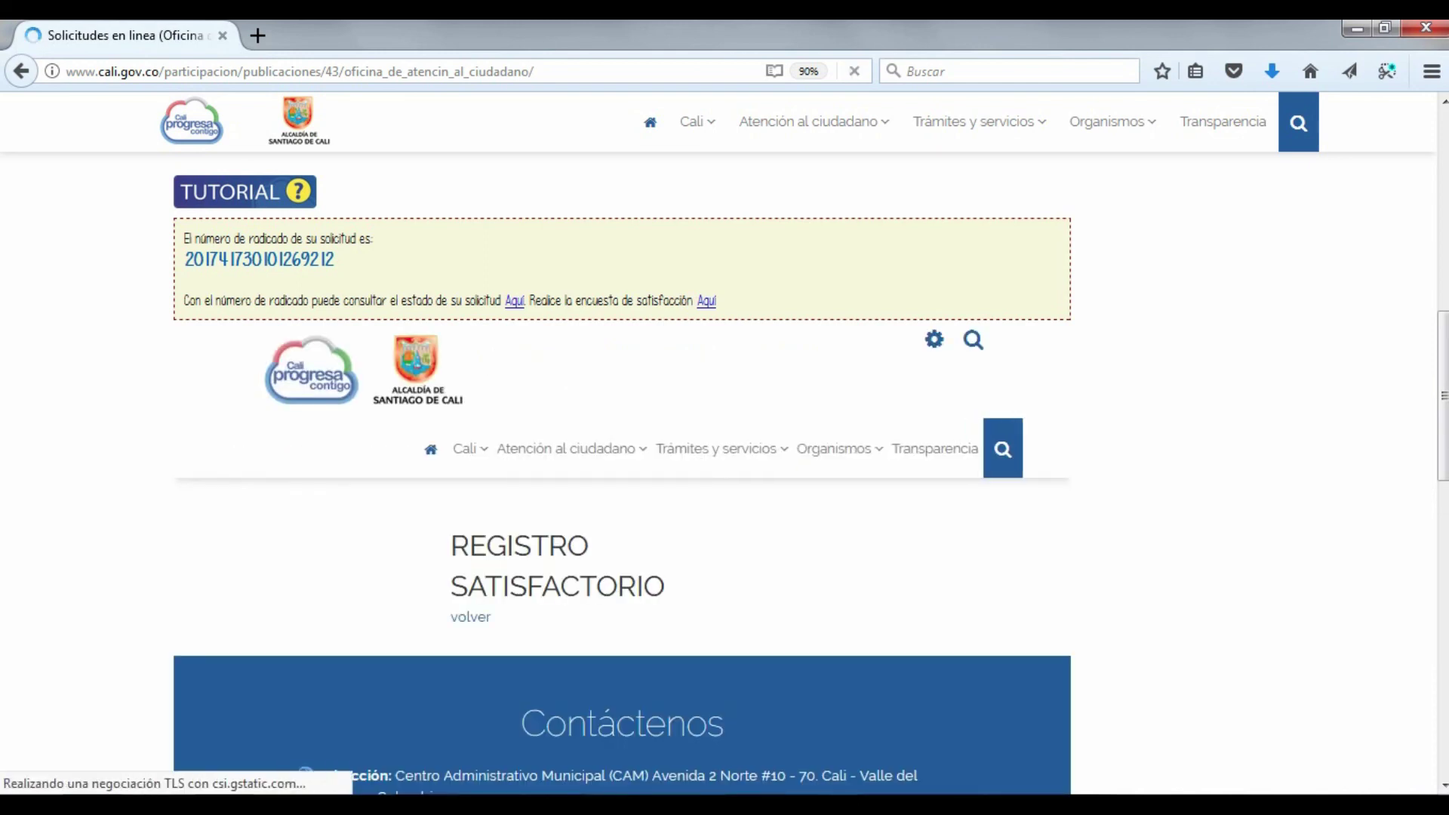